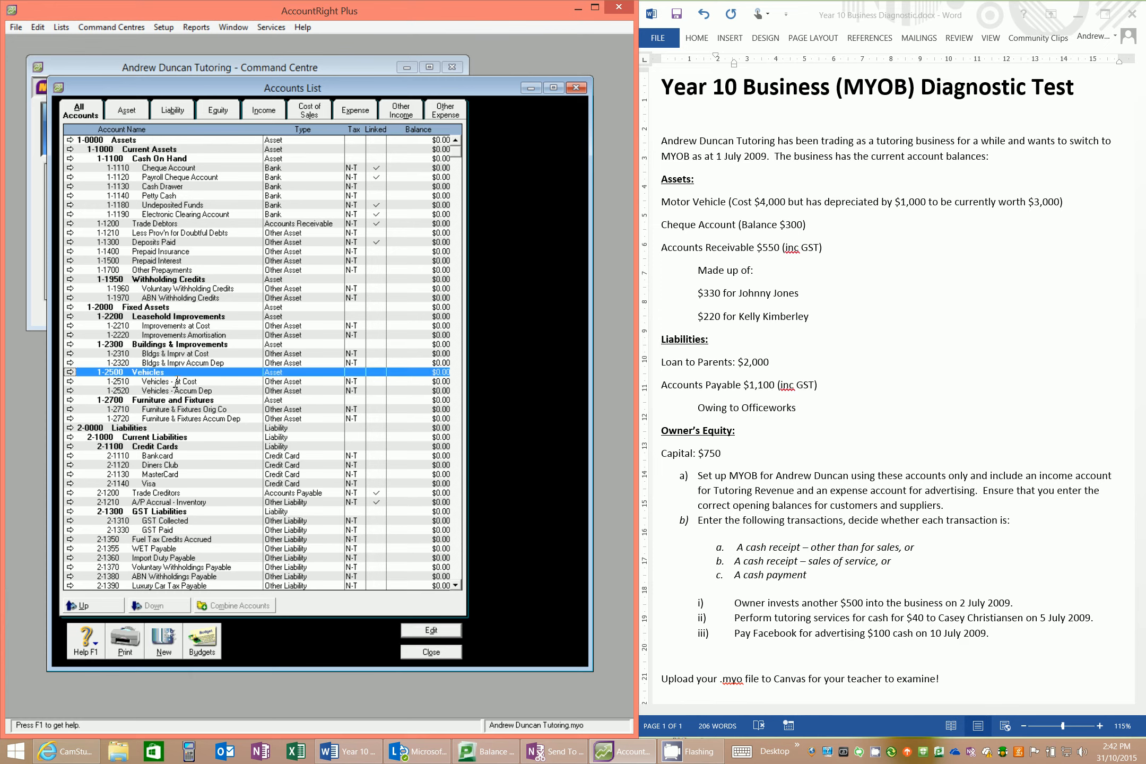
- Compare the vehicle, cheque and trade debtors accounts with the assets required by the test, opening the Trade Debtors account's profile
click(176, 382)
click(175, 392)
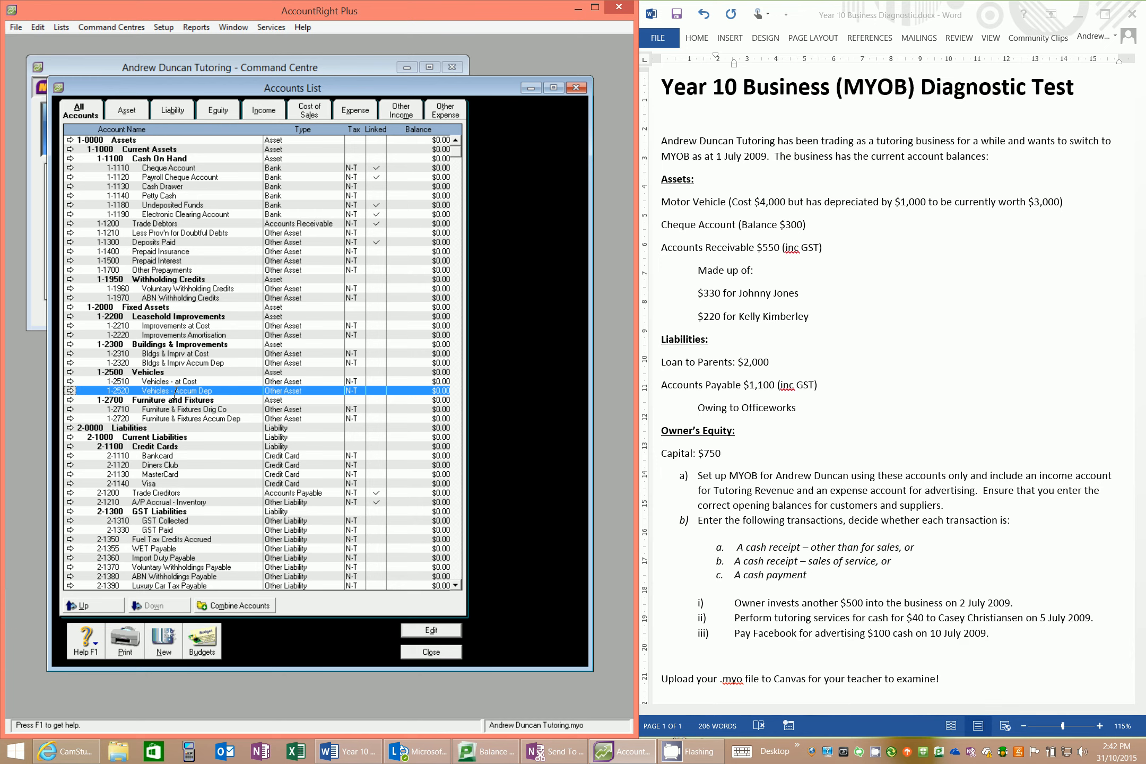
click(179, 169)
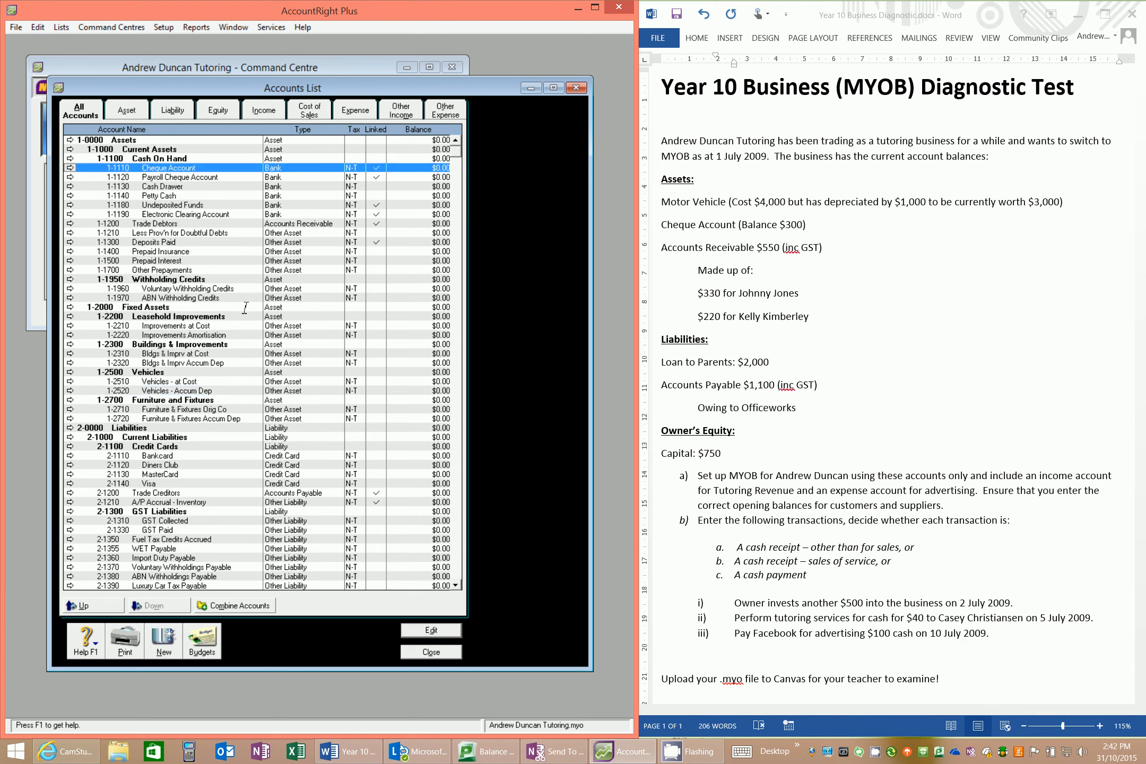
click(163, 224)
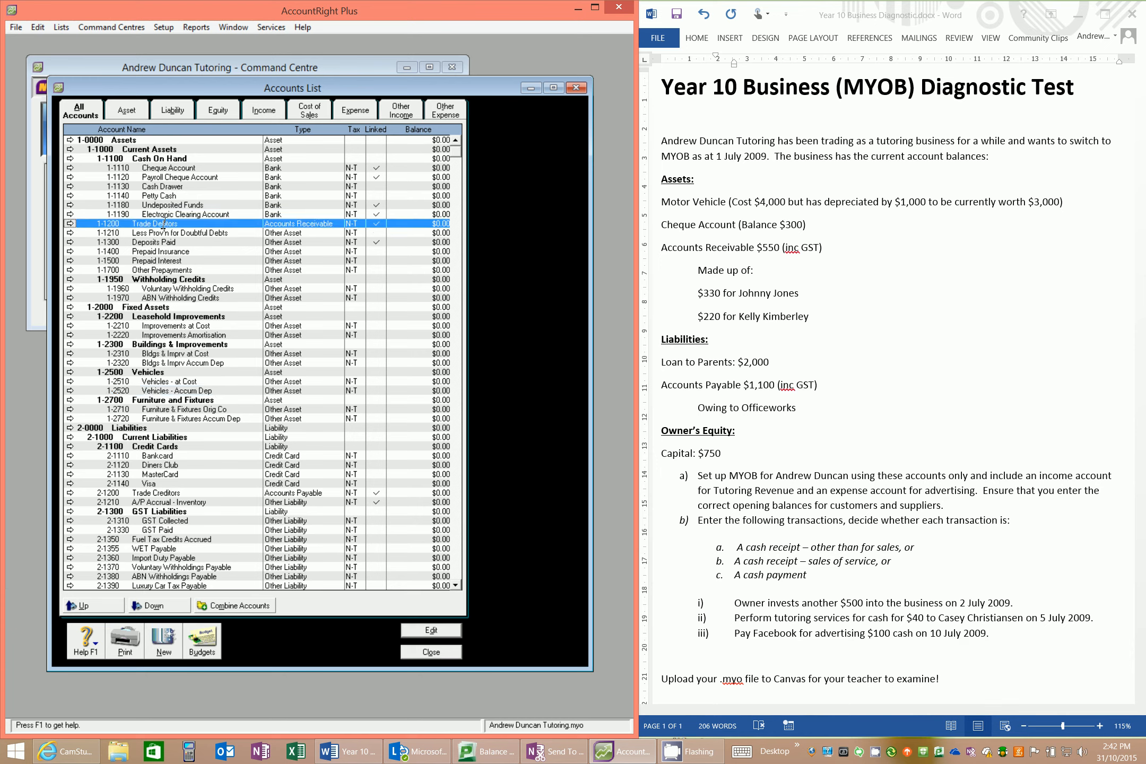
click(70, 224)
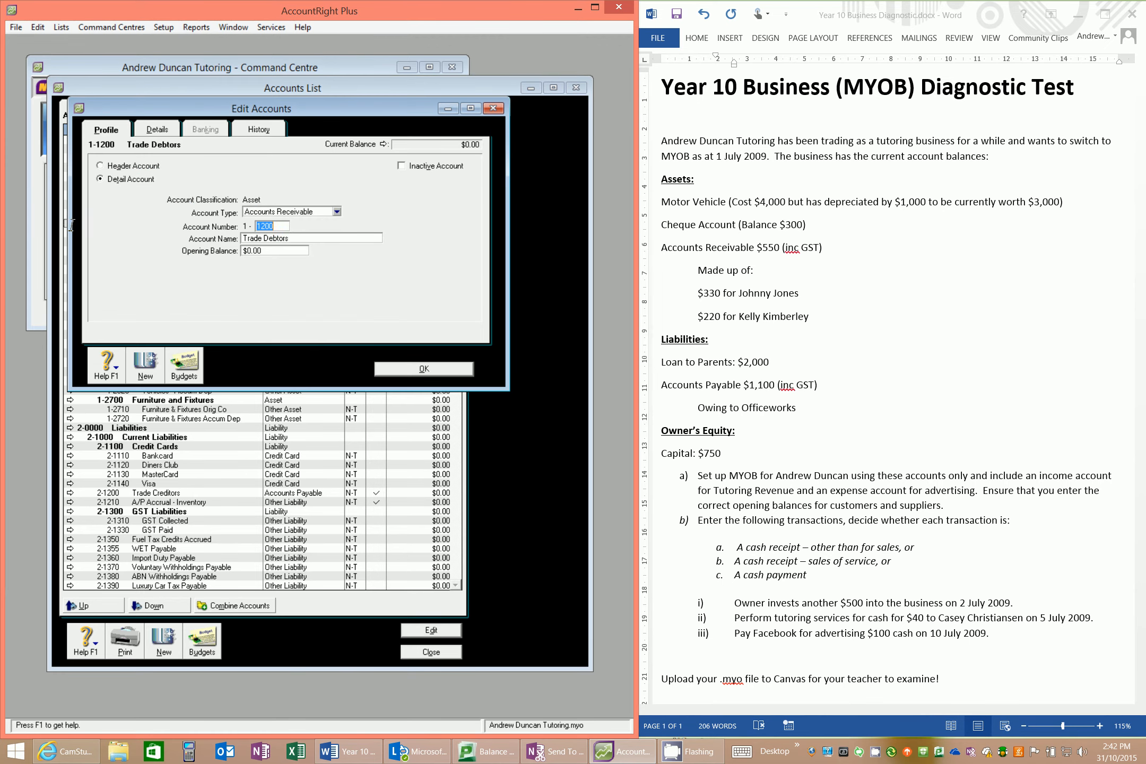
click(264, 238)
click(493, 107)
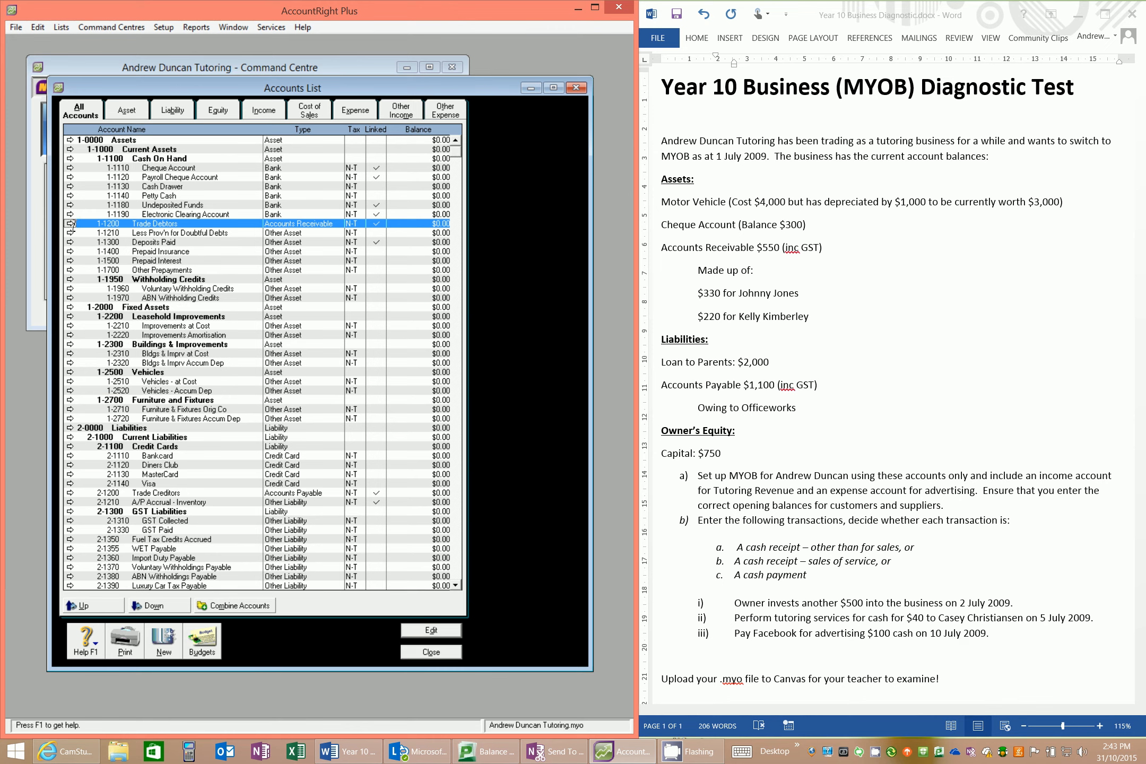
- Rename the Trade Debtors account to Accounts Receivable
click(70, 225)
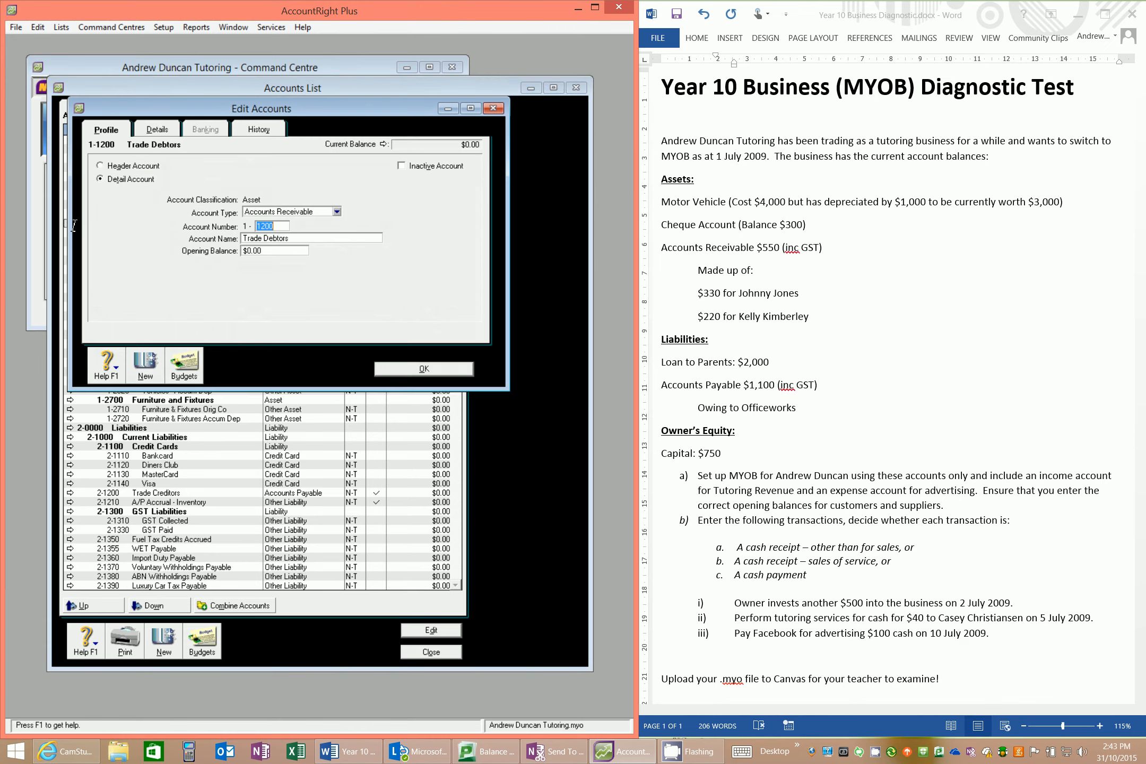
click(305, 239)
text(Accounts Receivable)
click(416, 371)
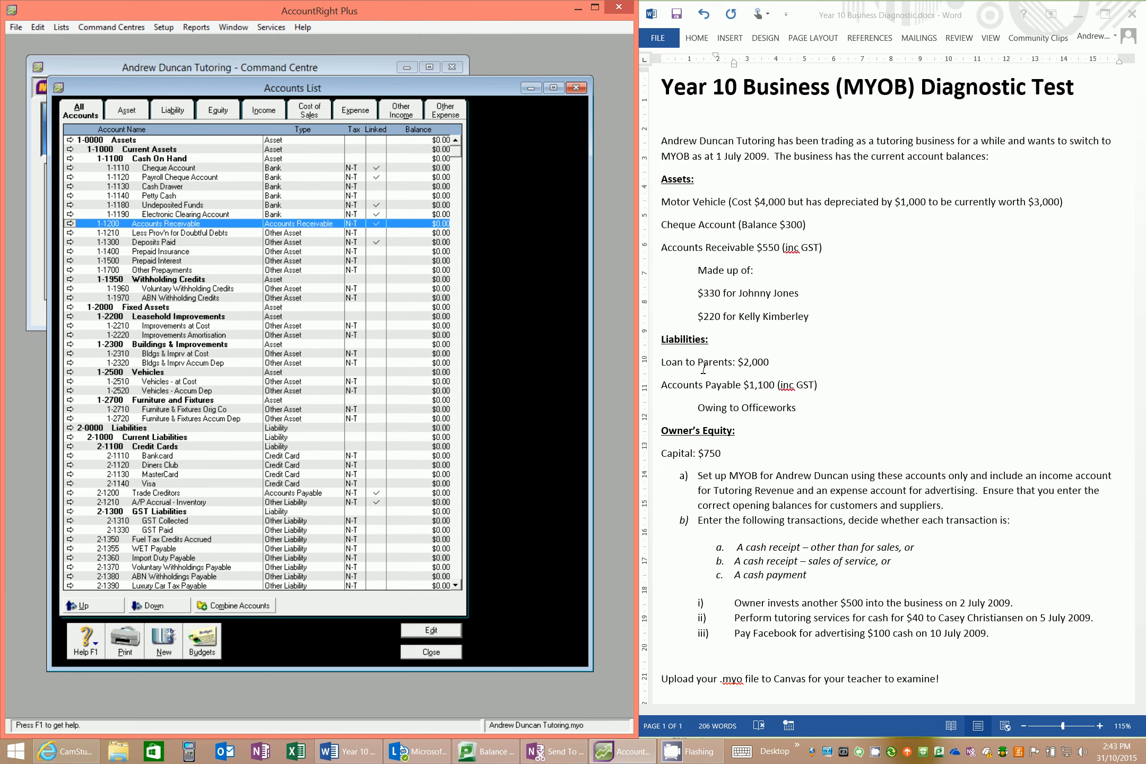
- Check the existing long-term liability accounts for one that suits the loan to parents
scroll(257, 431, down, 4)
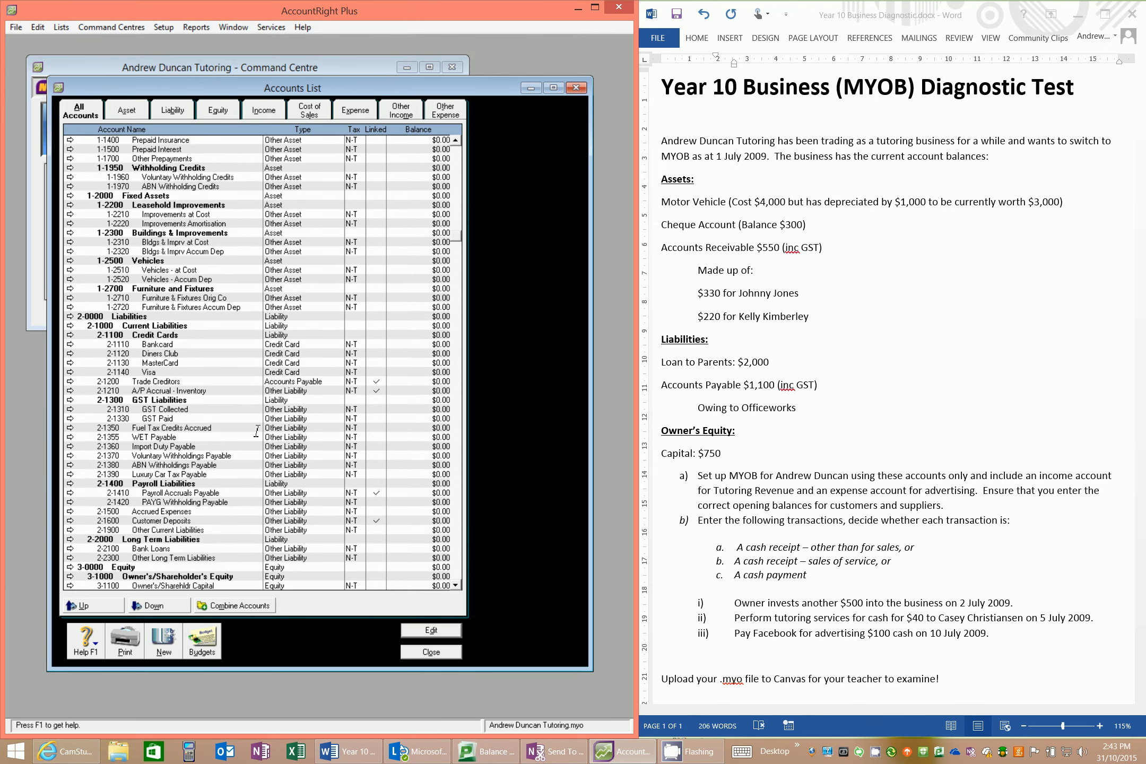
scroll(257, 431, down, 1)
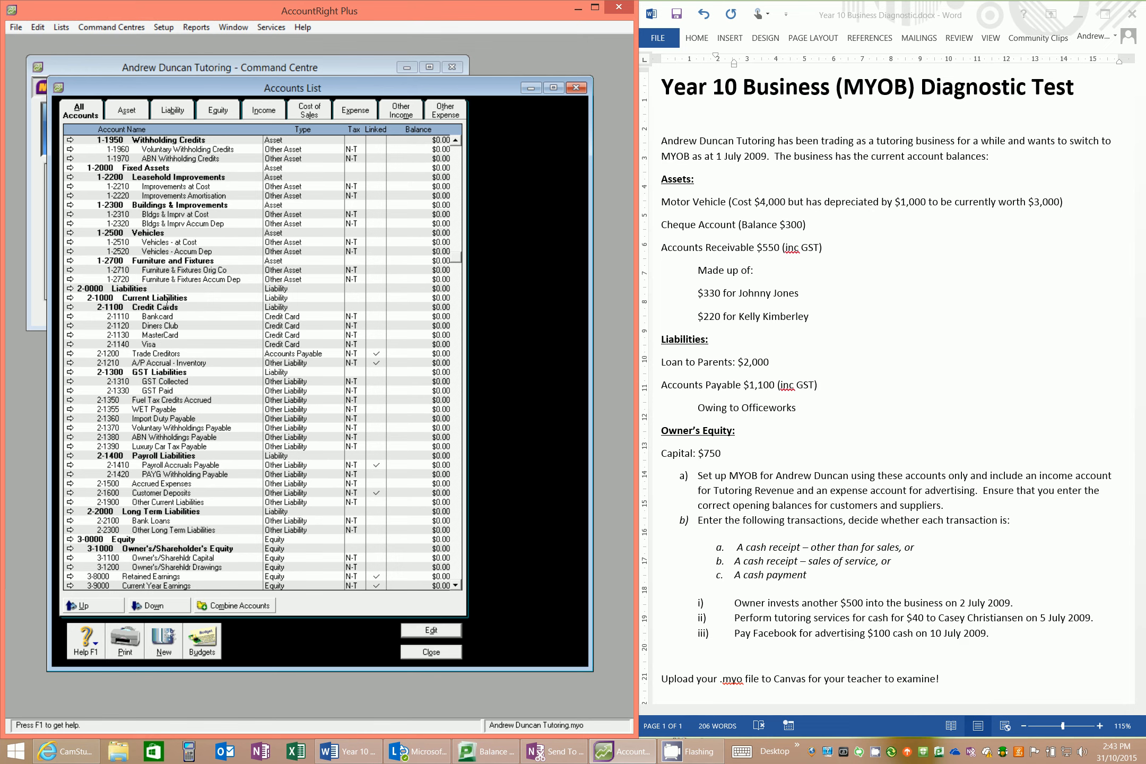
click(169, 521)
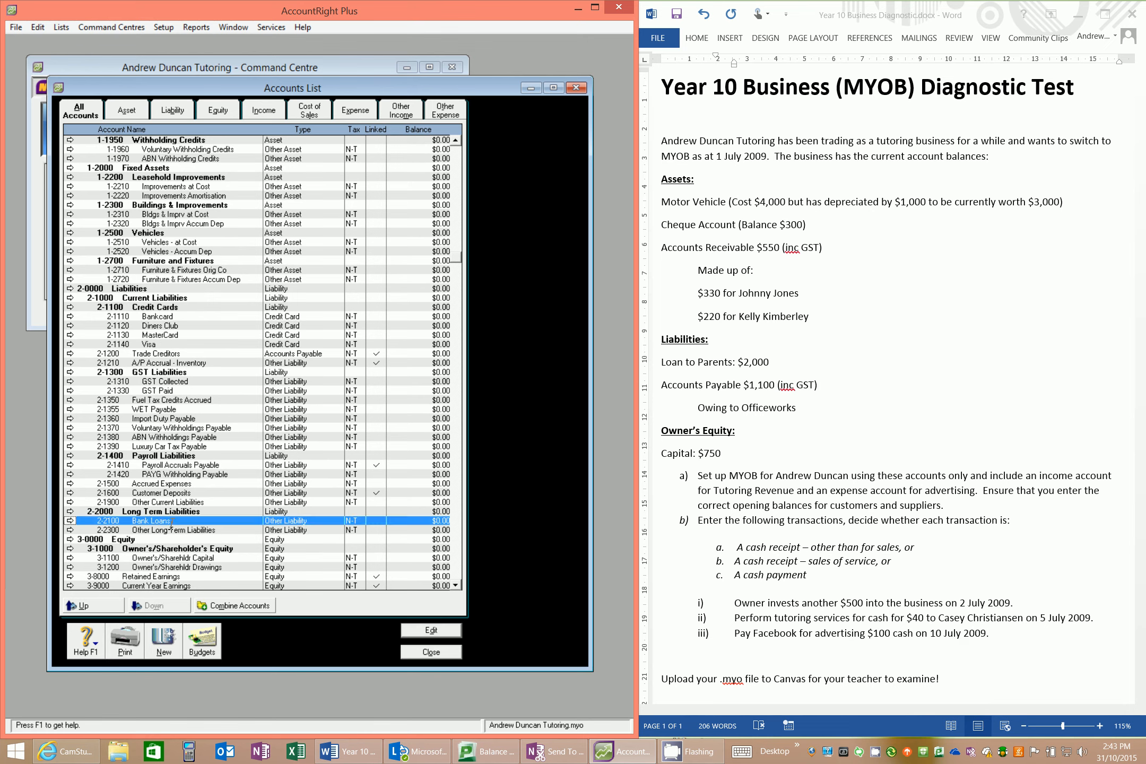
click(172, 530)
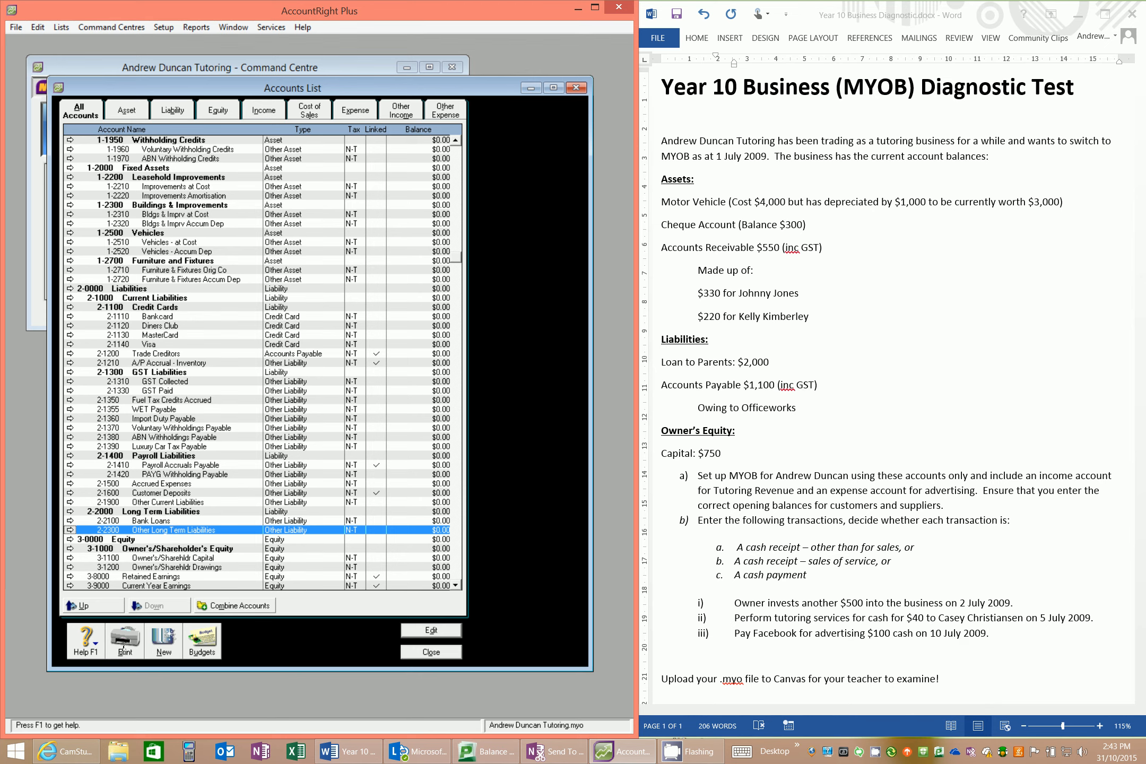
click(168, 642)
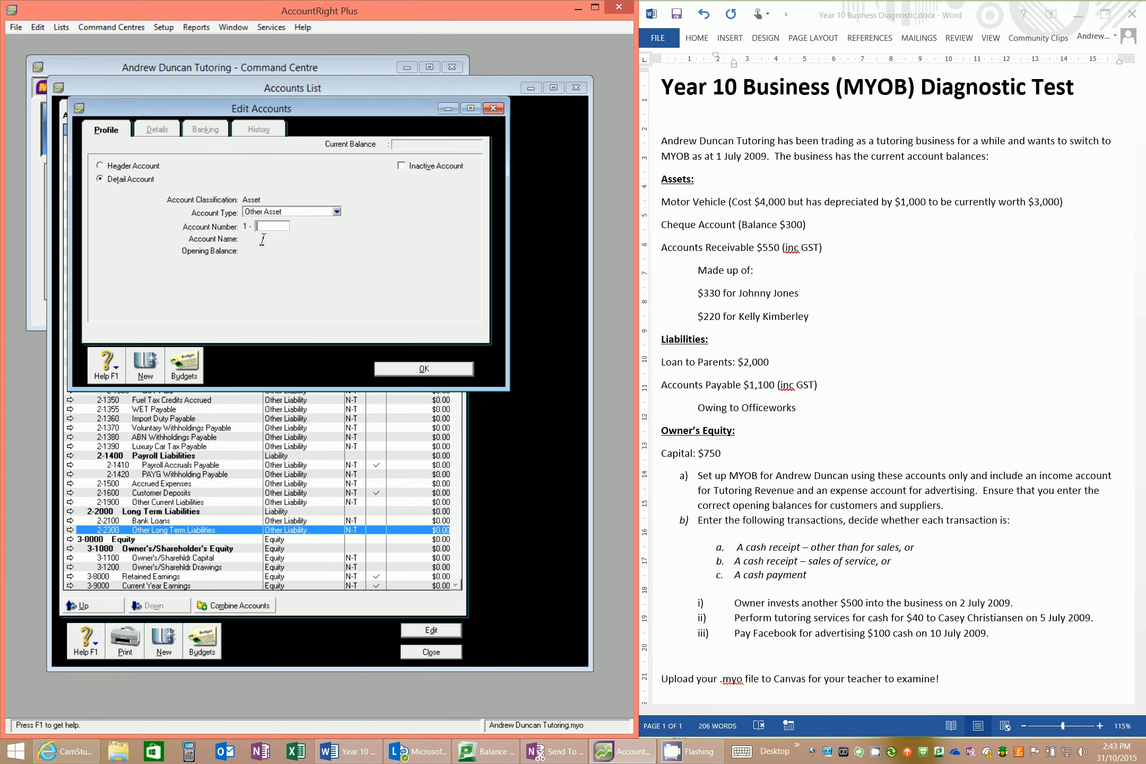
click(275, 214)
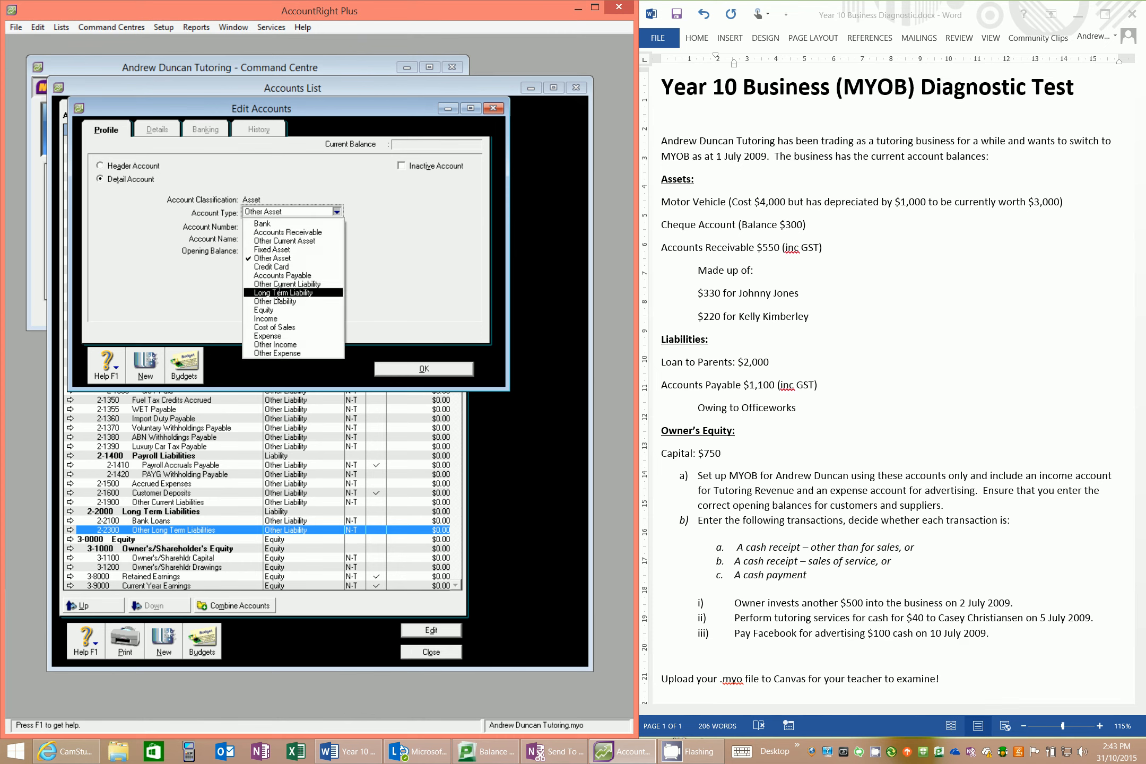
click(495, 109)
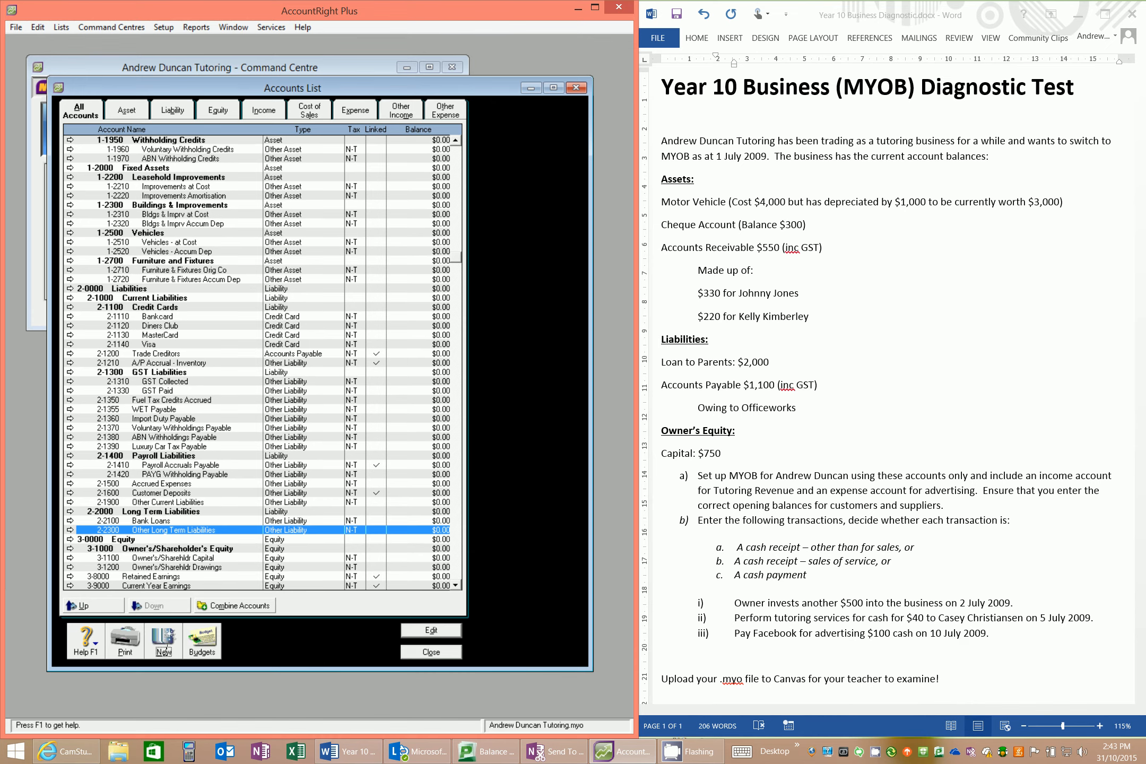
- Create a Long Term Liability detail account numbered 2-2200, named "Loan to" plus the parent's name, and check its tax code
click(164, 640)
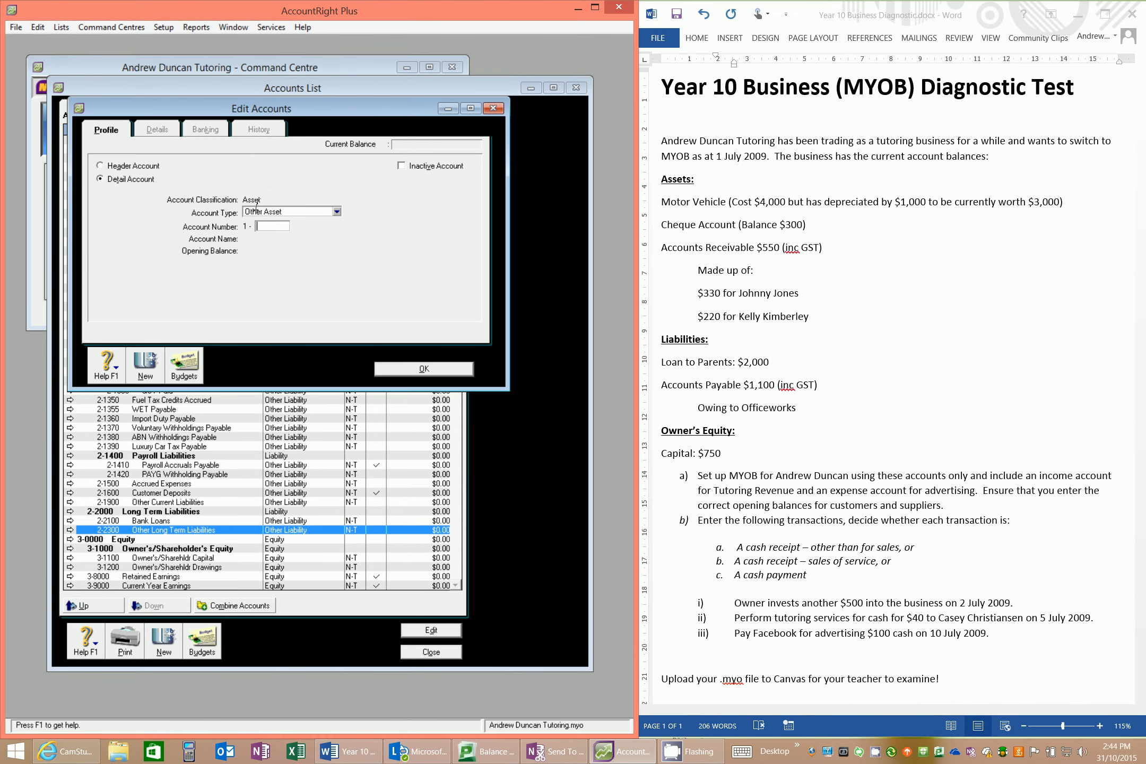
click(265, 213)
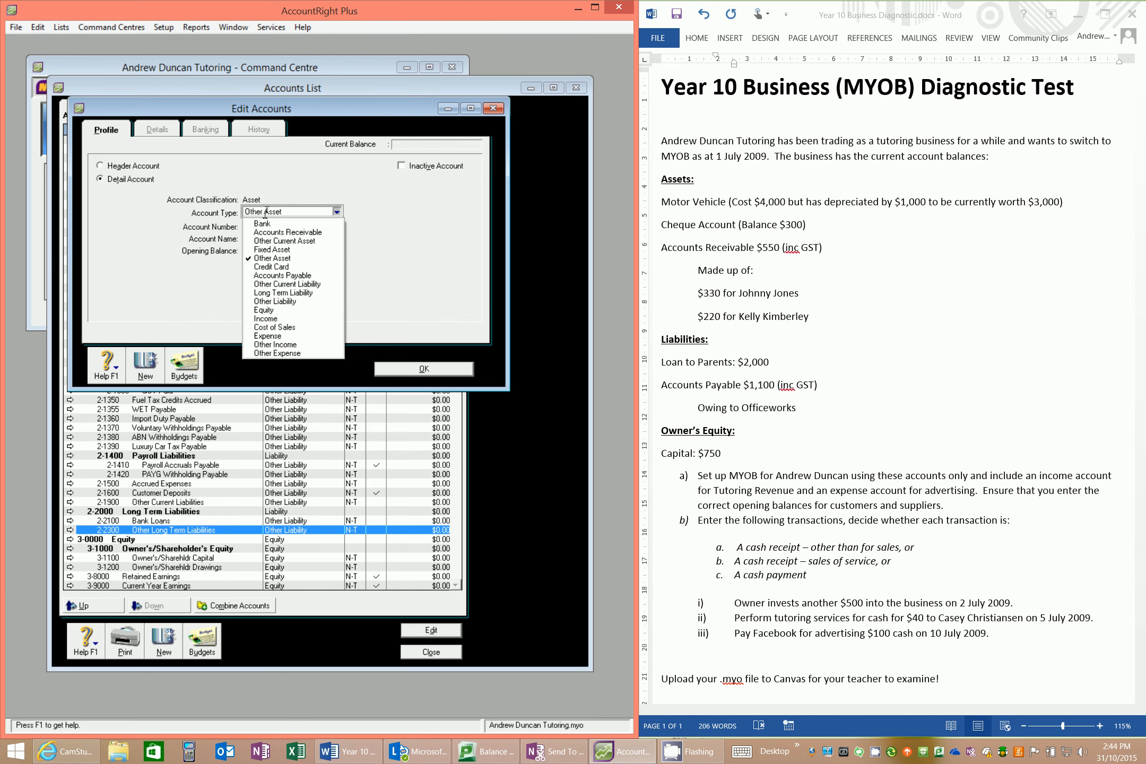
click(283, 293)
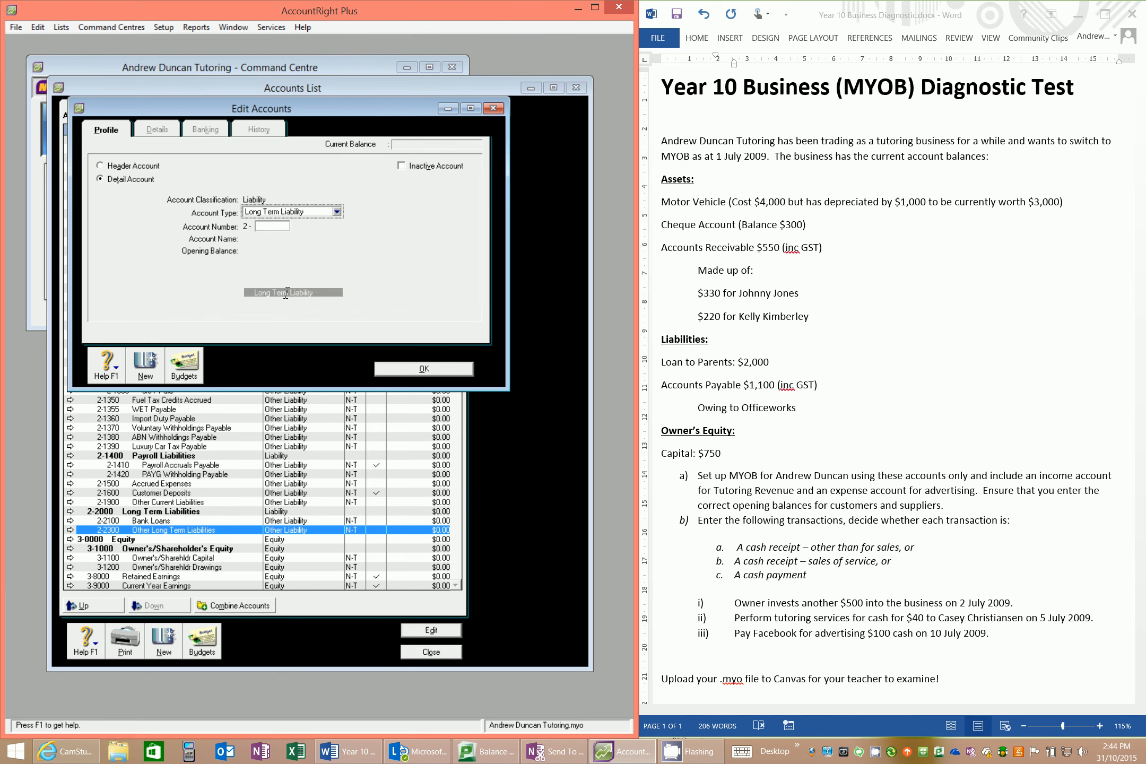
click(272, 227)
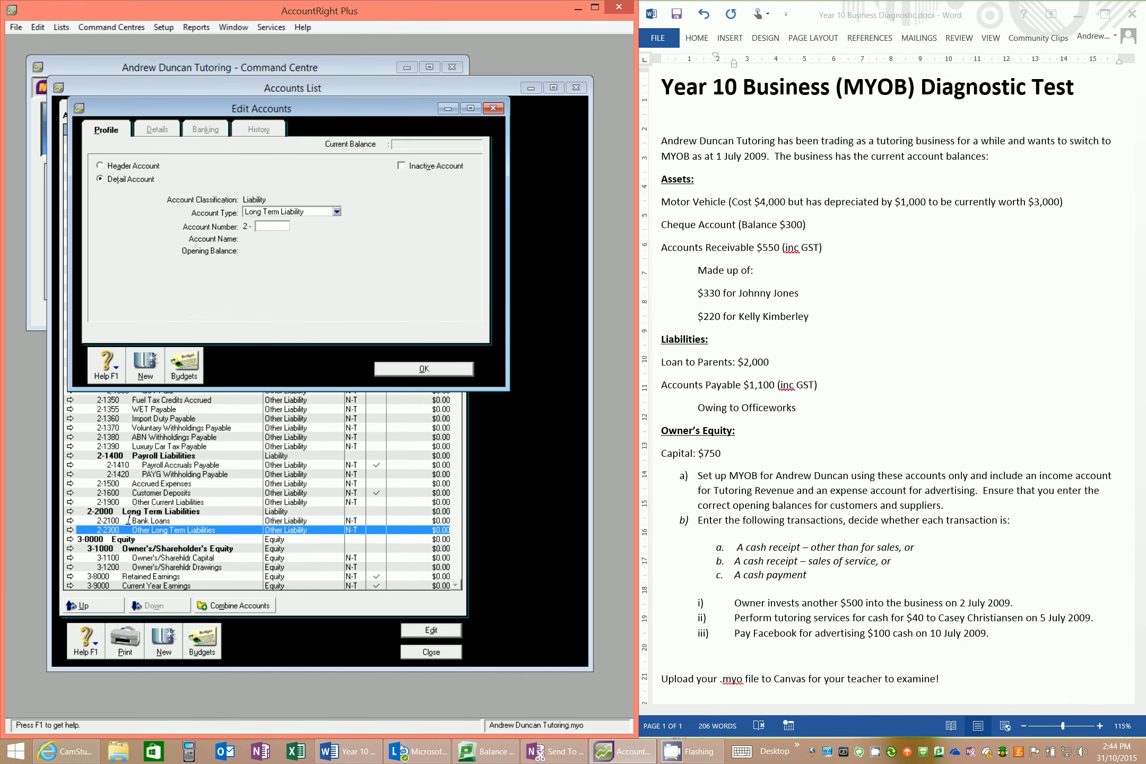
text(2200)
key(Tab)
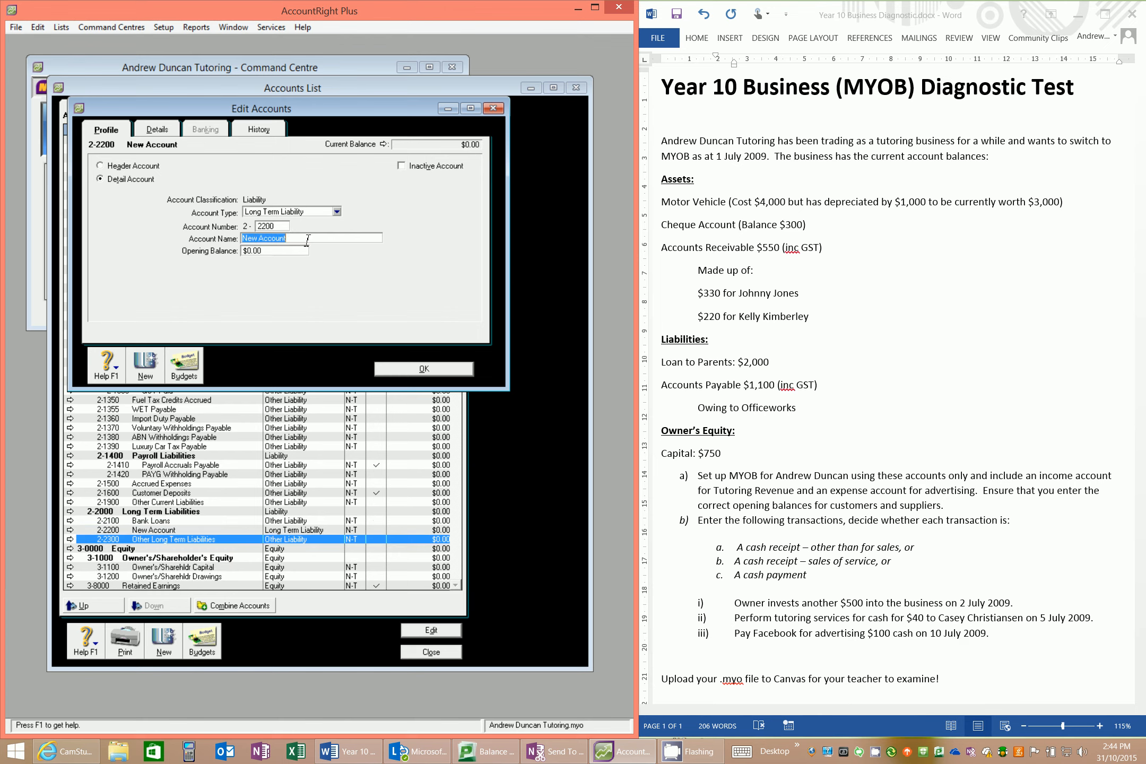
text(Loan to B Duncan)
click(158, 128)
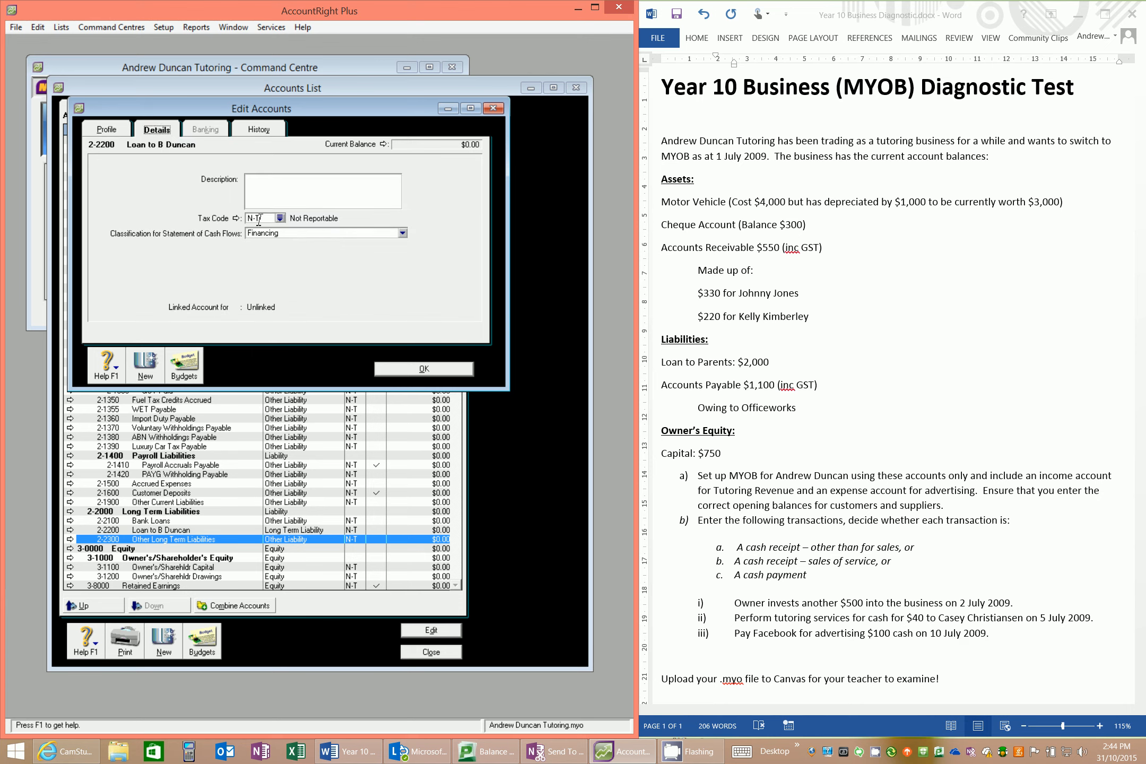
click(423, 369)
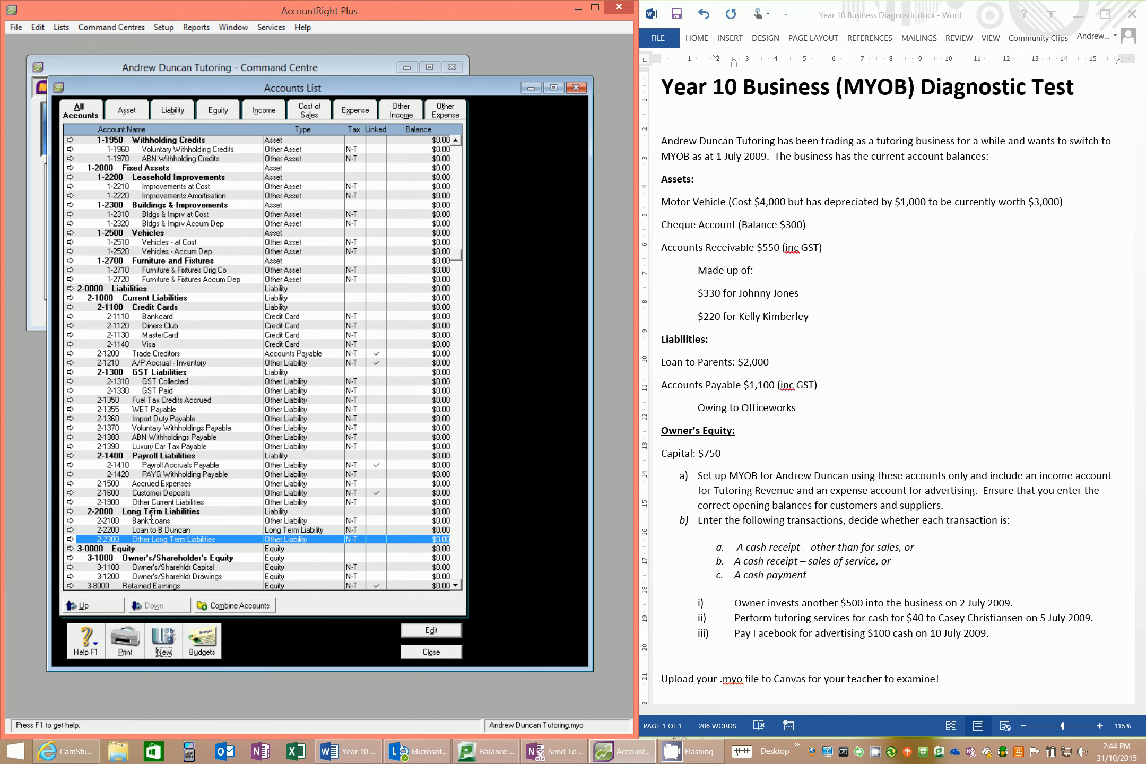
- Rename the Trade Creditors account to Accounts Payable
click(160, 353)
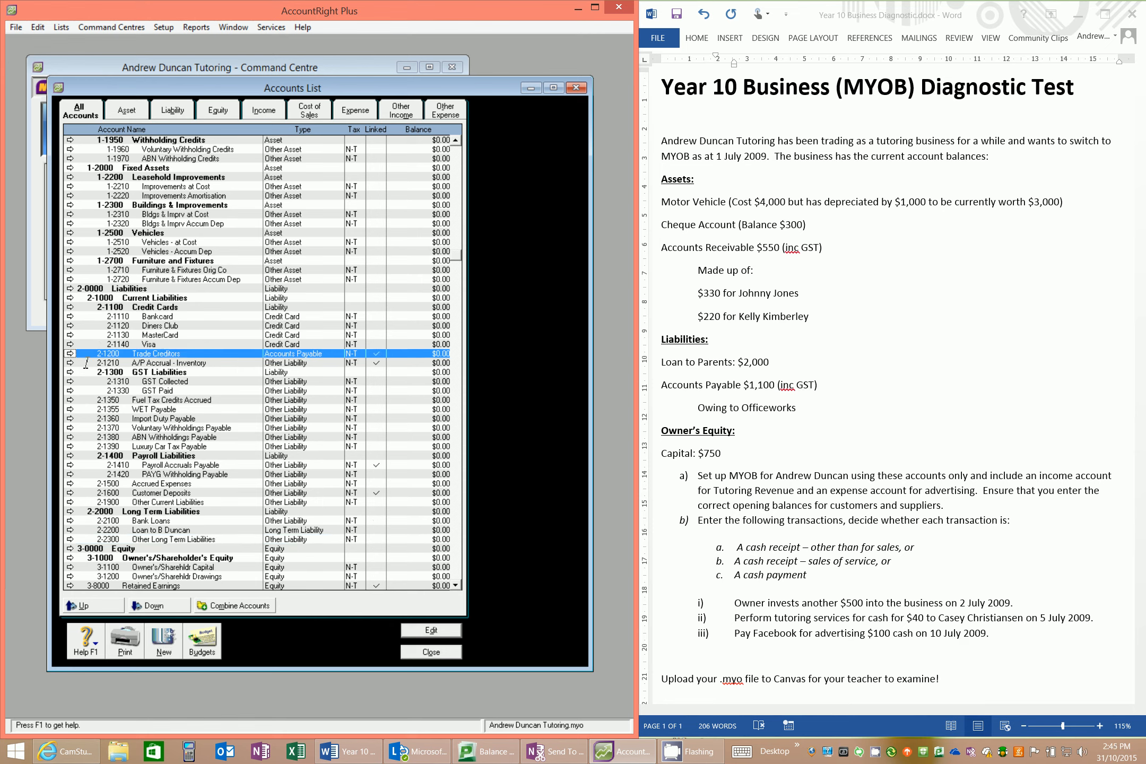
click(70, 353)
click(312, 238)
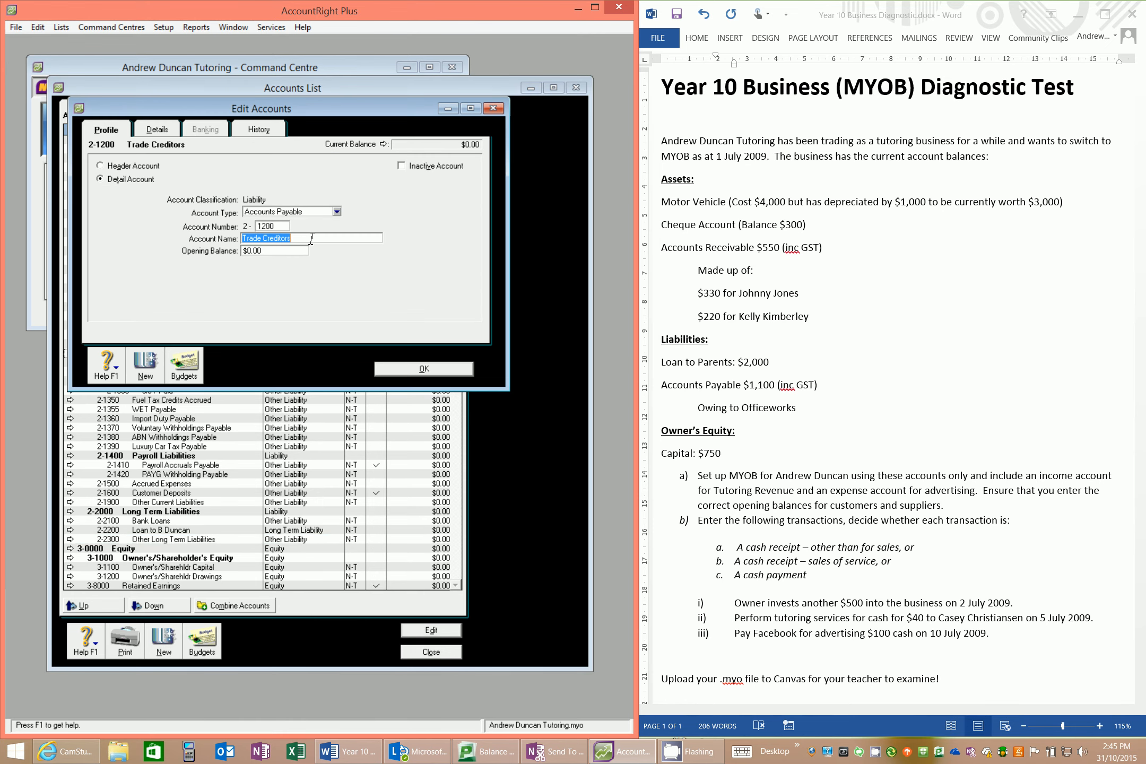
text(Accounts Payable)
- Set the Accounts Payable account's tax code to GST (Goods & Services Tax)
click(164, 130)
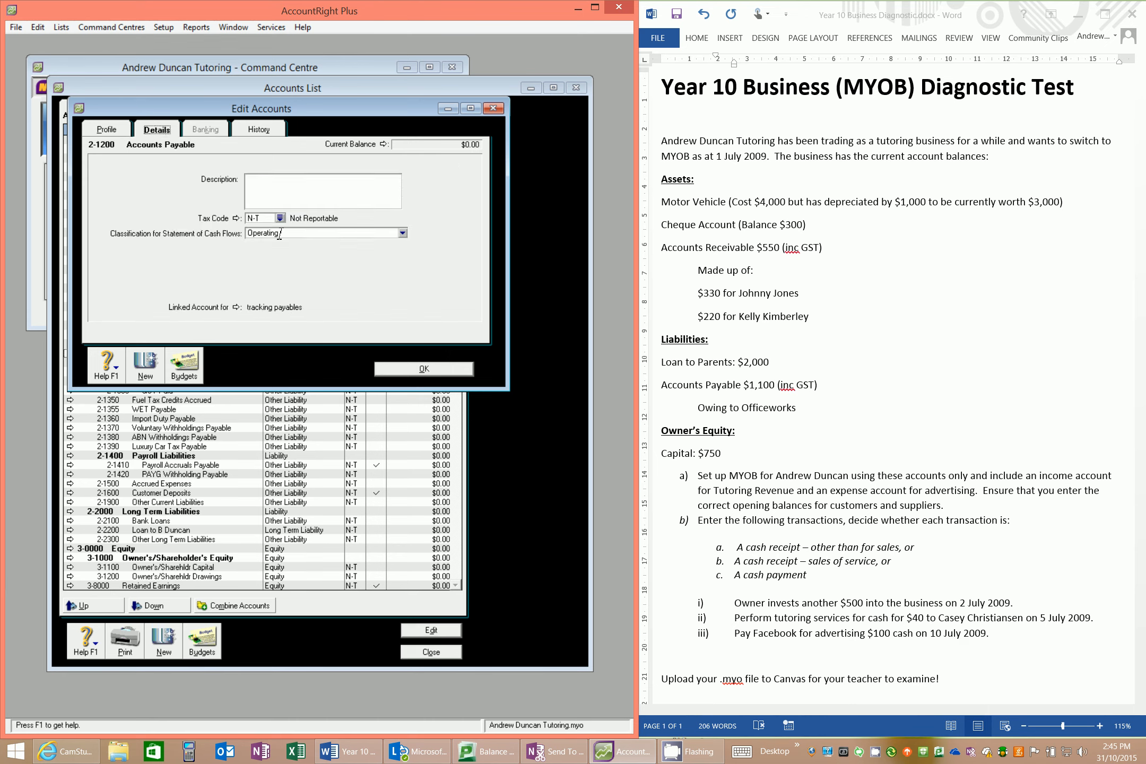
click(280, 218)
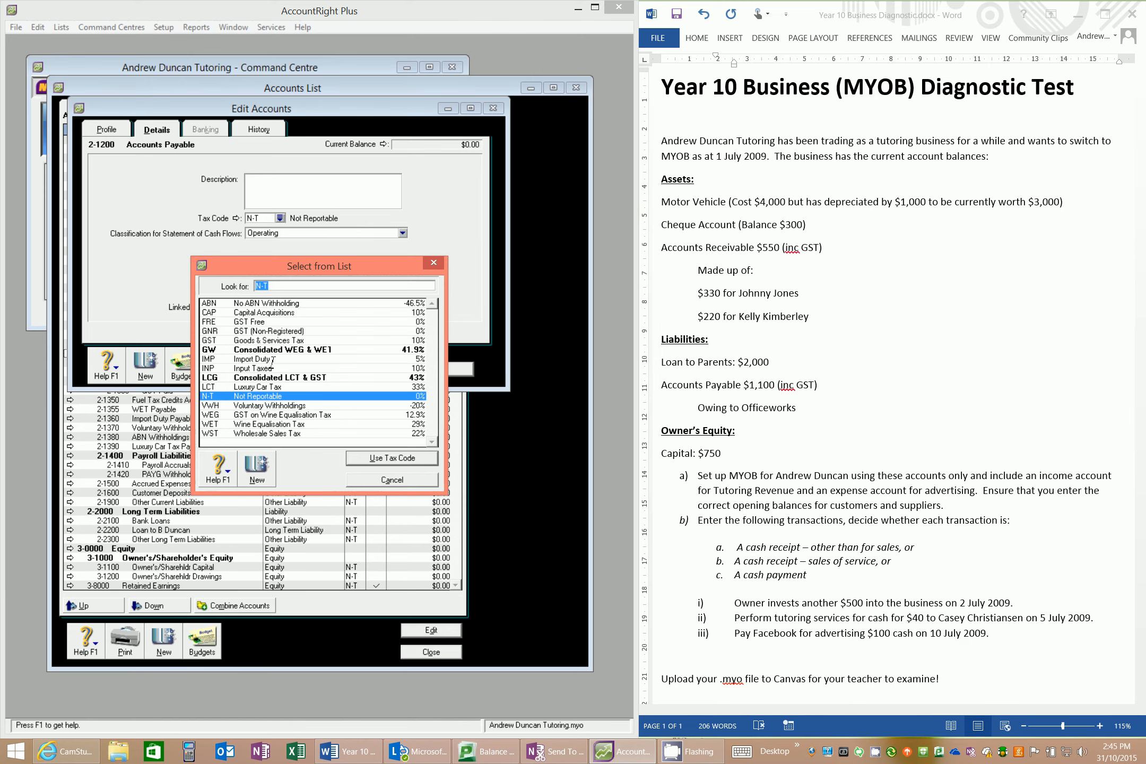
click(236, 340)
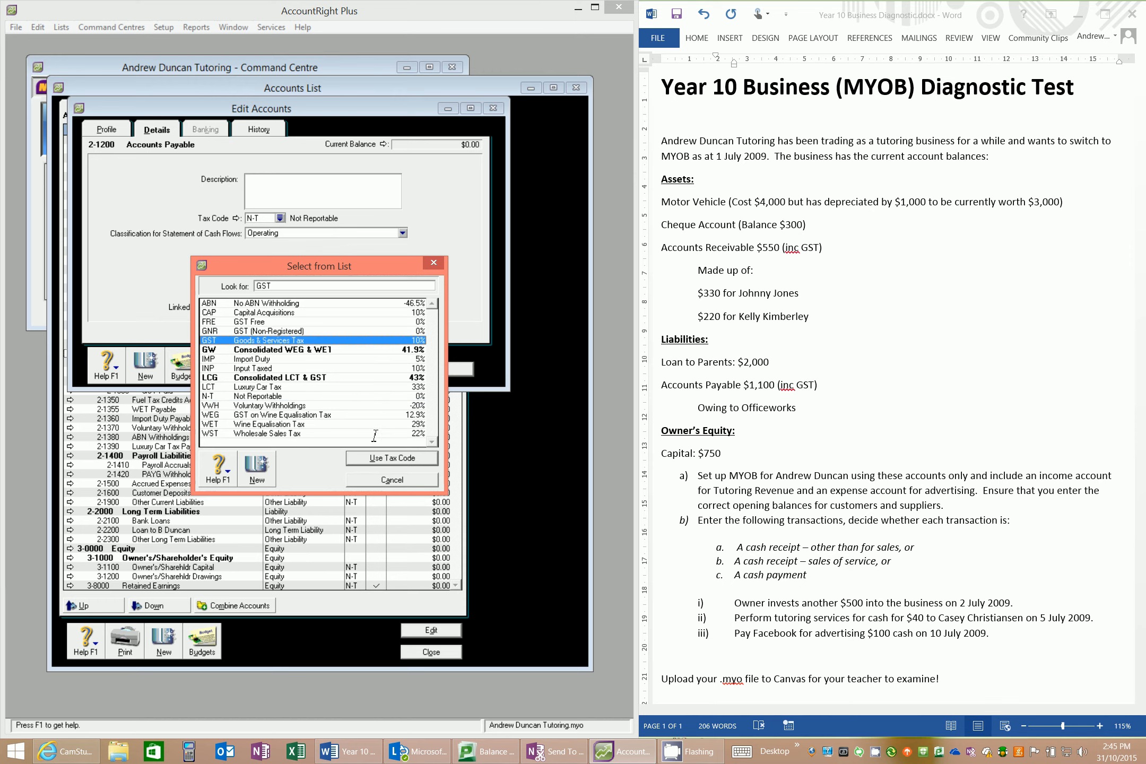
click(393, 460)
click(424, 370)
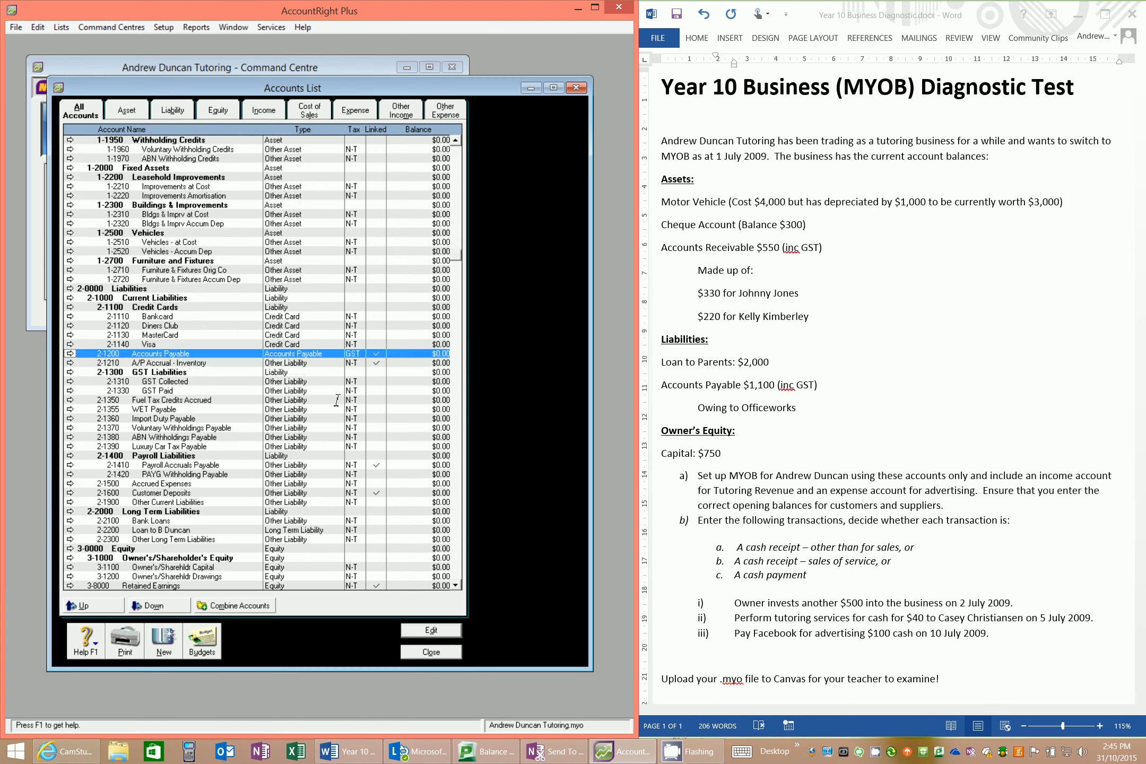
- Set the Accounts Receivable account's tax code to GST (Goods & Services Tax)
scroll(312, 408, up, 1)
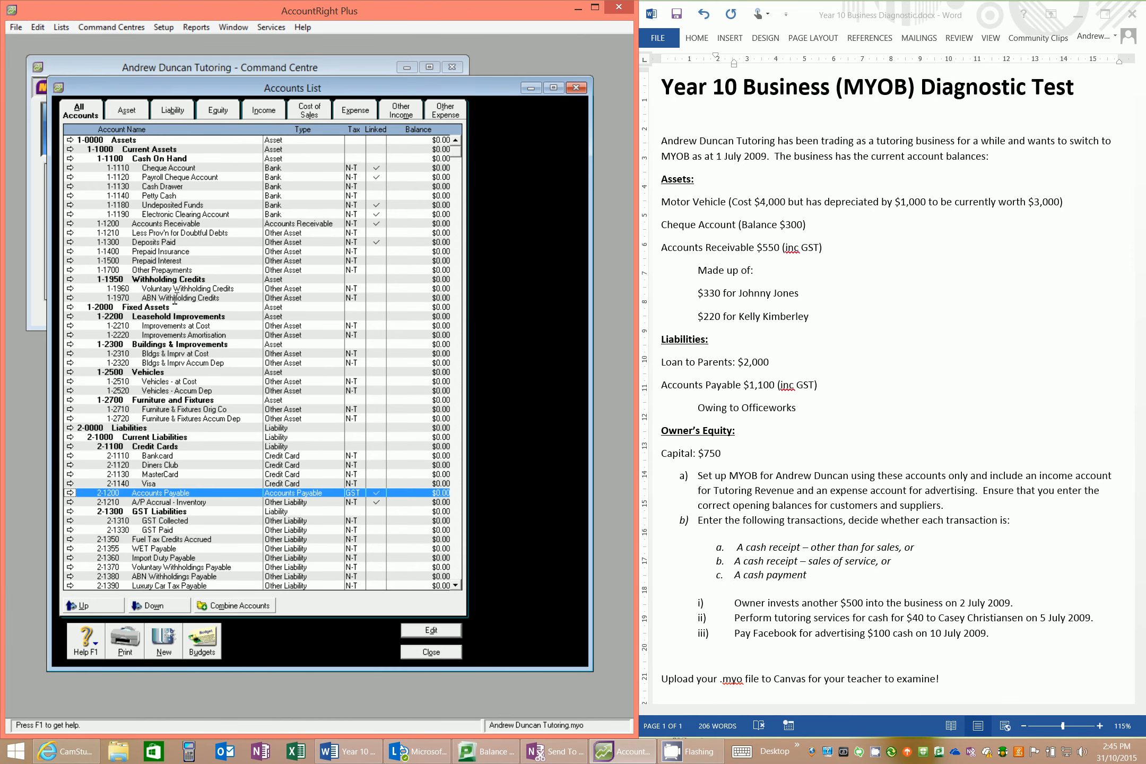
click(212, 223)
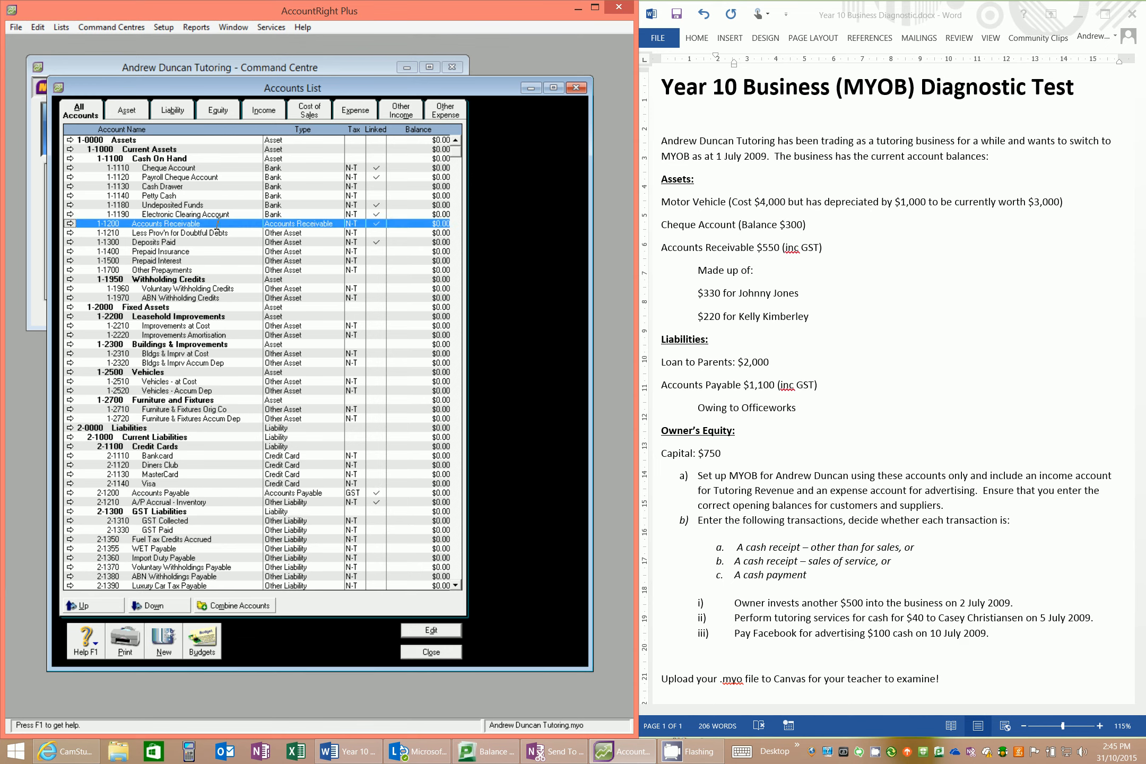
click(71, 223)
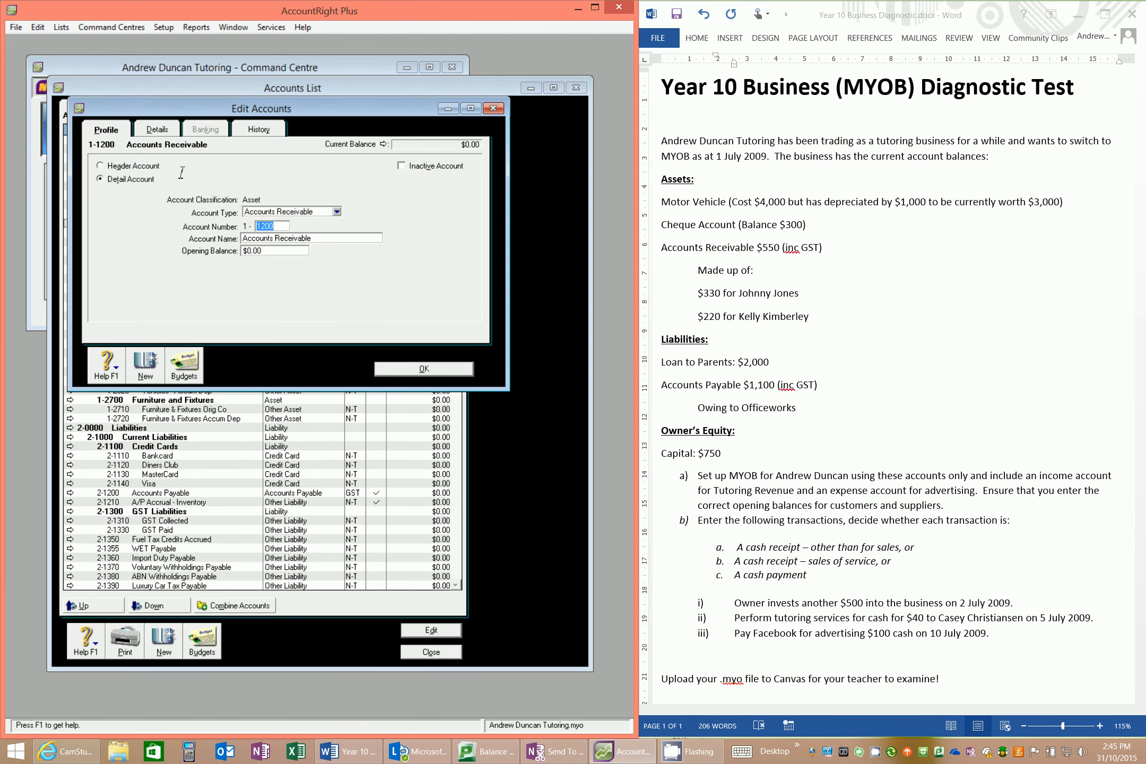
click(172, 131)
click(280, 218)
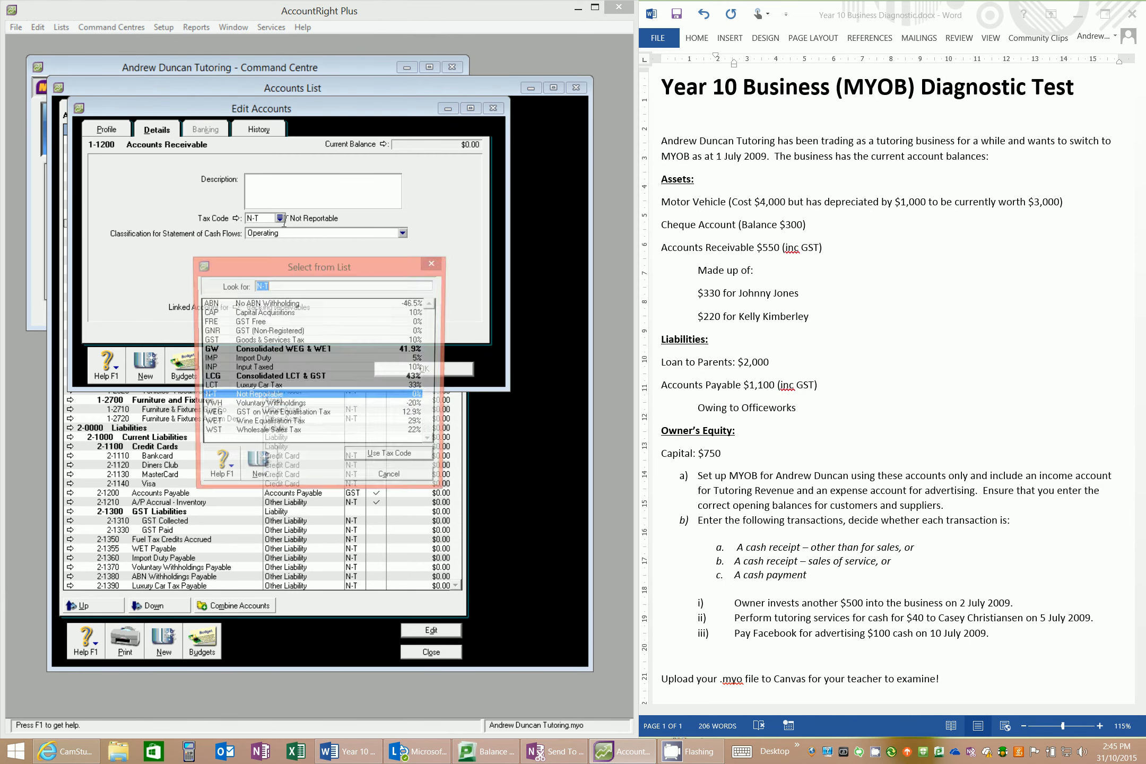
click(279, 340)
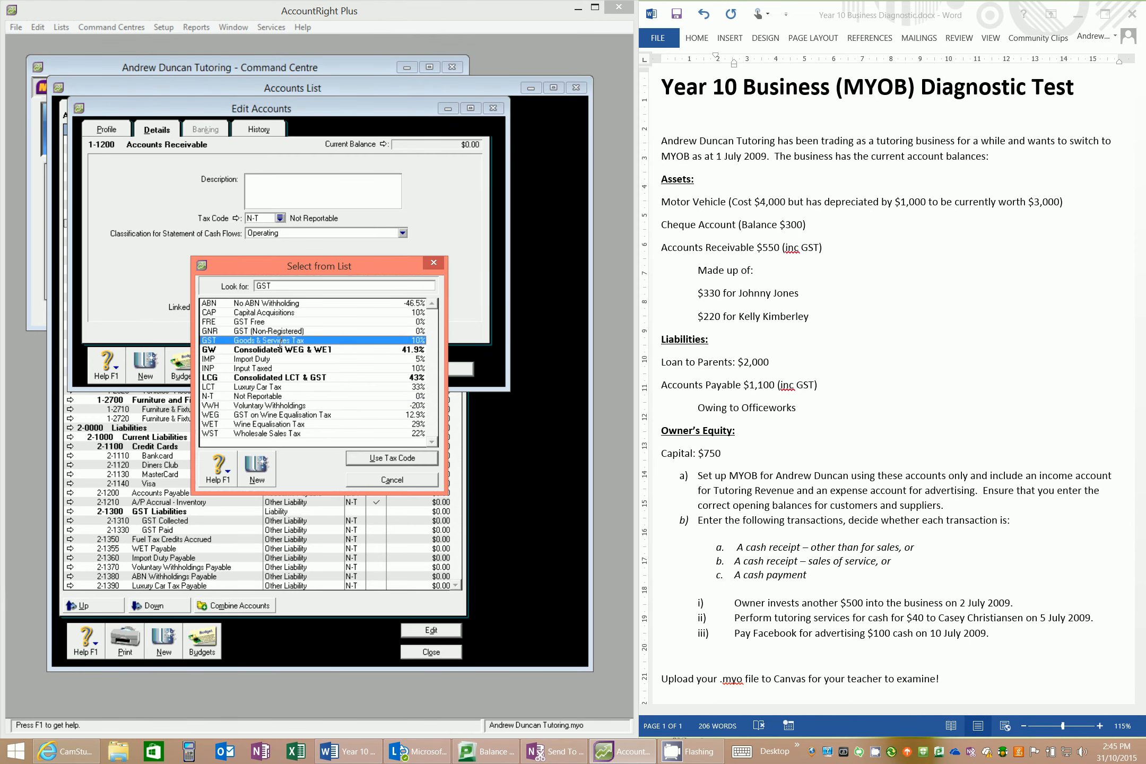
click(371, 461)
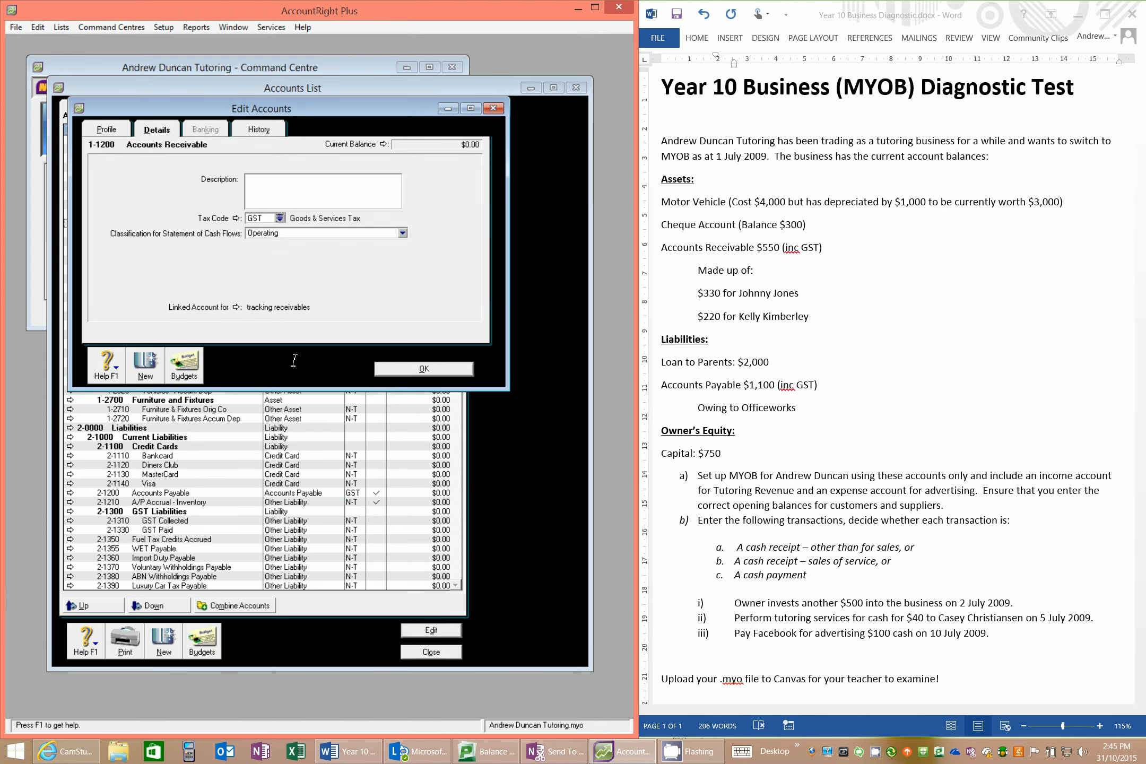
click(411, 368)
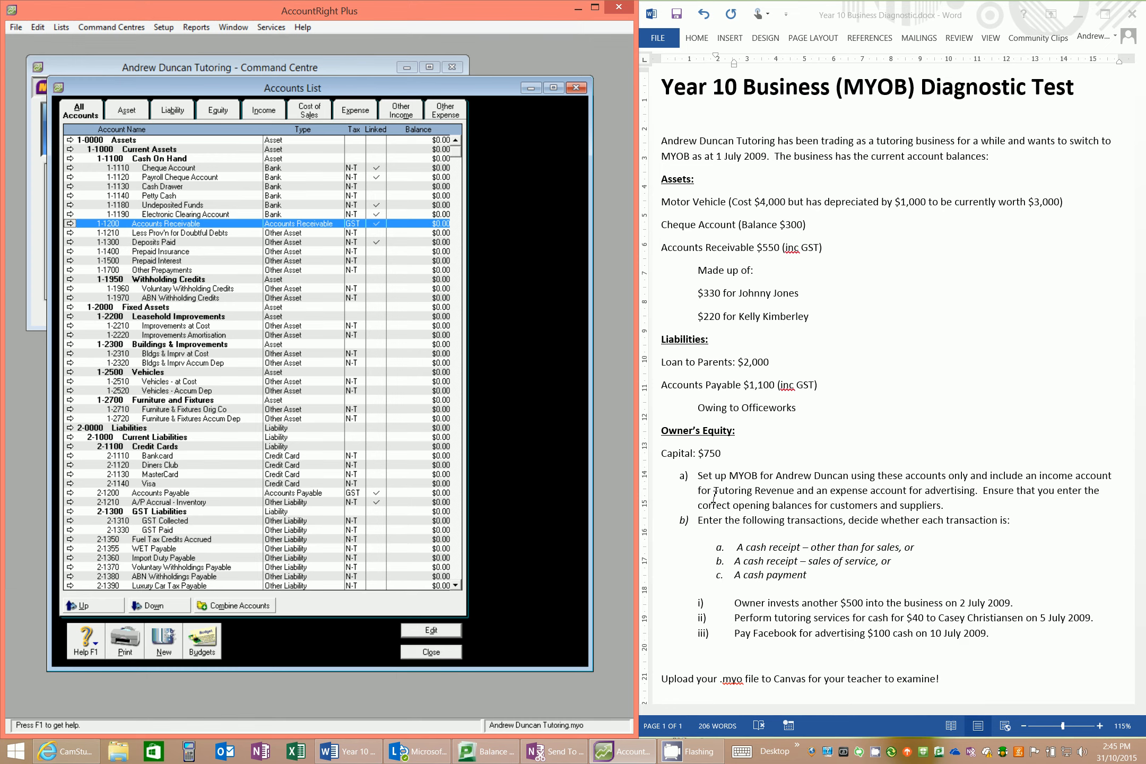
scroll(214, 436, down, 6)
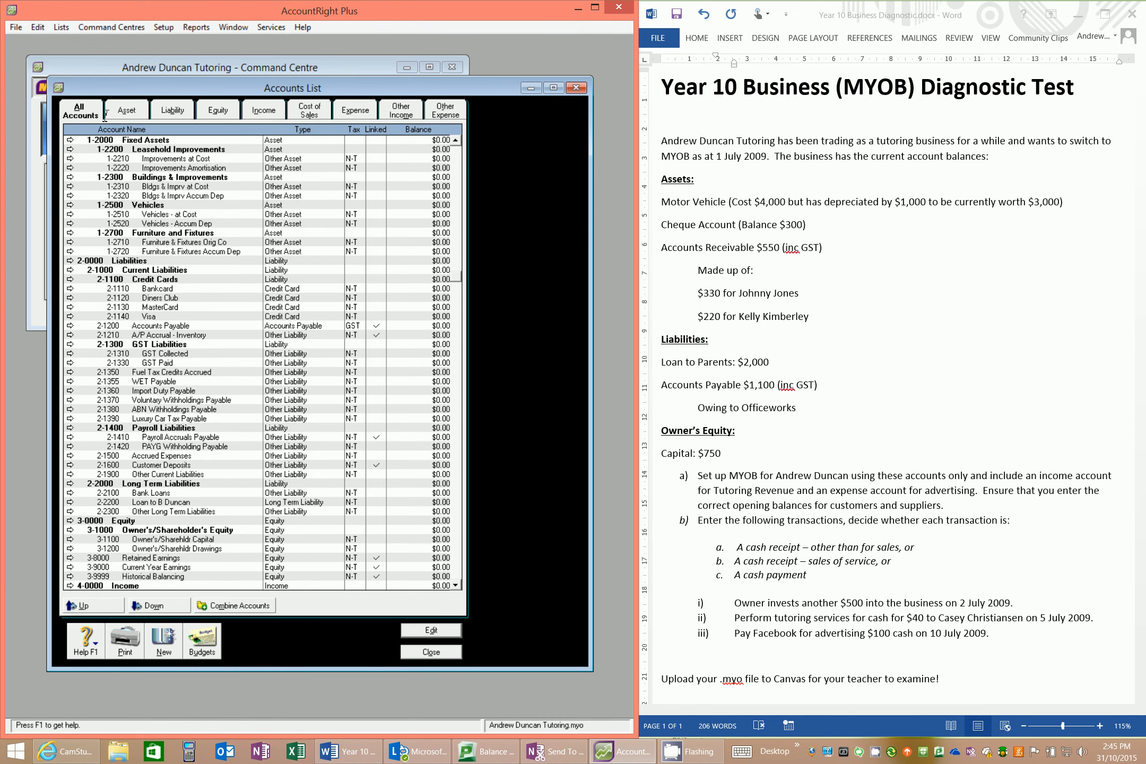
- Rename the Consulting Fees income account to Tutoring Revenue
click(267, 107)
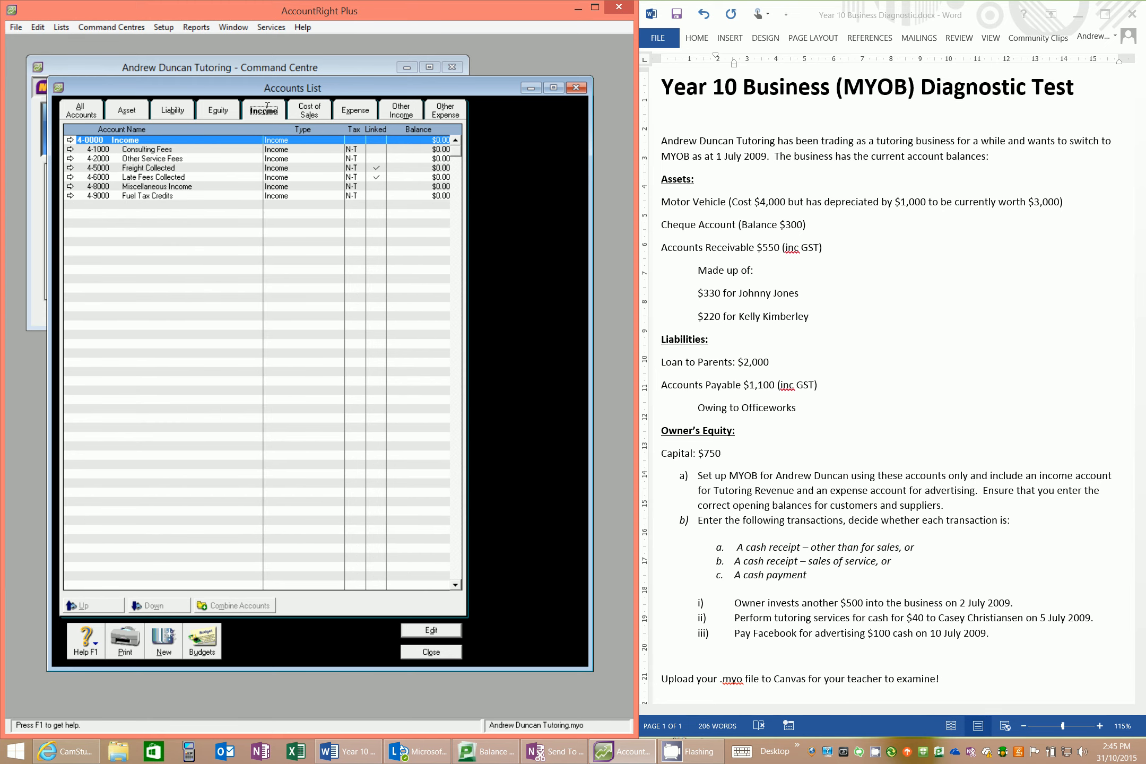
click(146, 150)
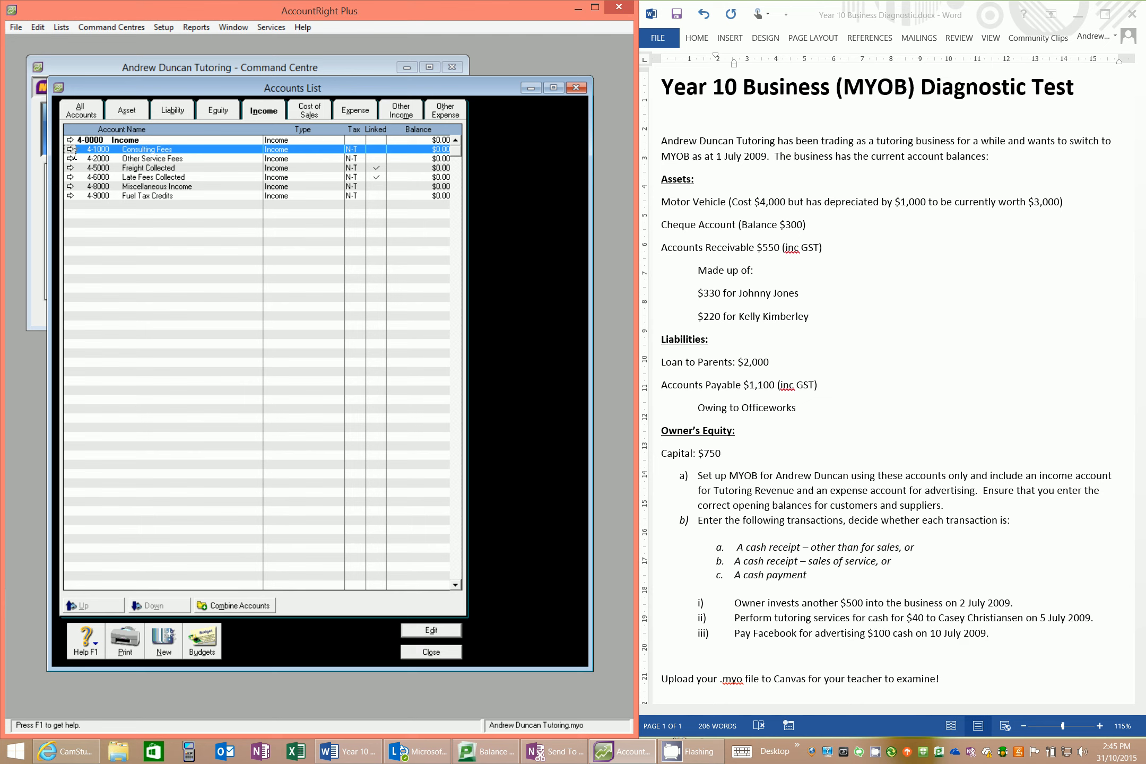
click(71, 150)
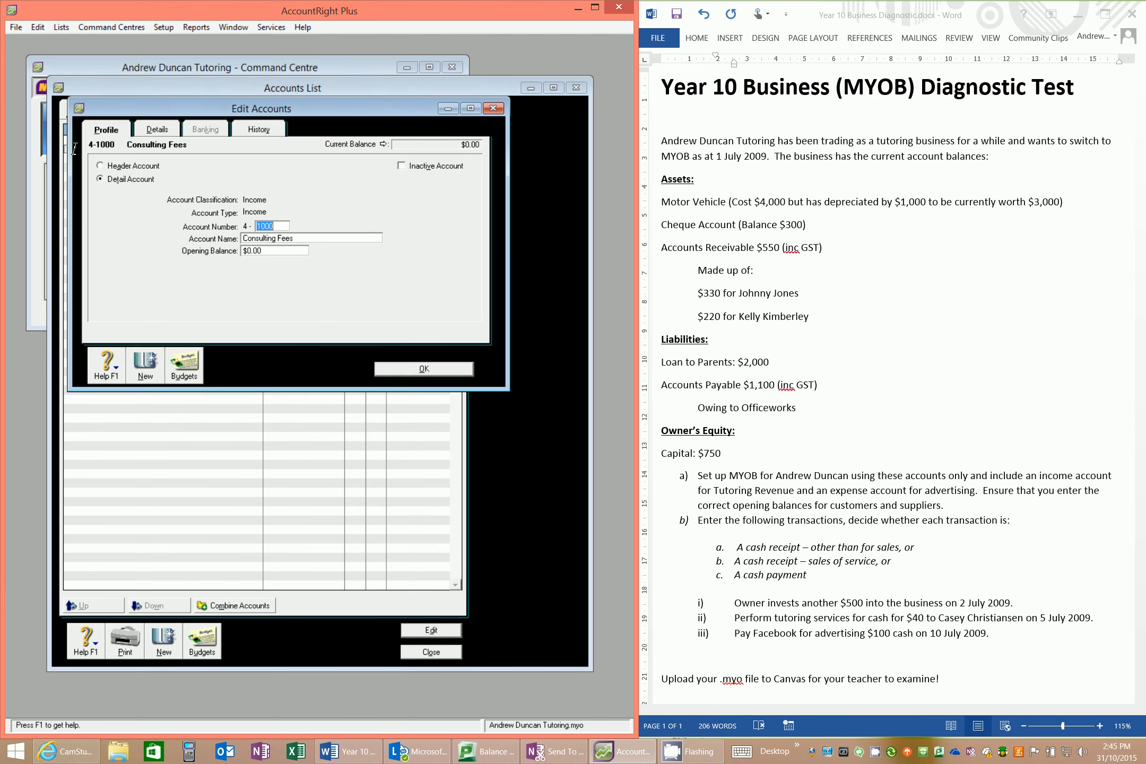
click(299, 239)
text(T)
text(ing Revenue)
- Set the Tutoring Revenue account's tax code to GST (Goods & Services Tax) and save the account
click(159, 130)
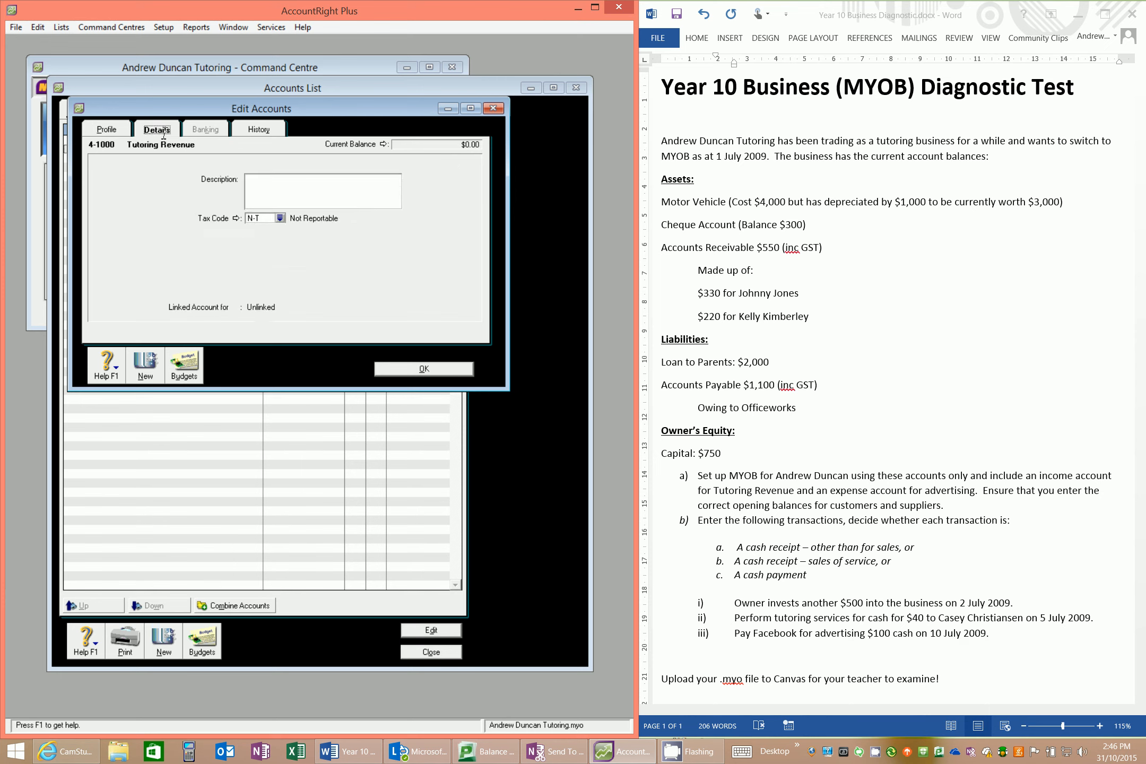
click(279, 218)
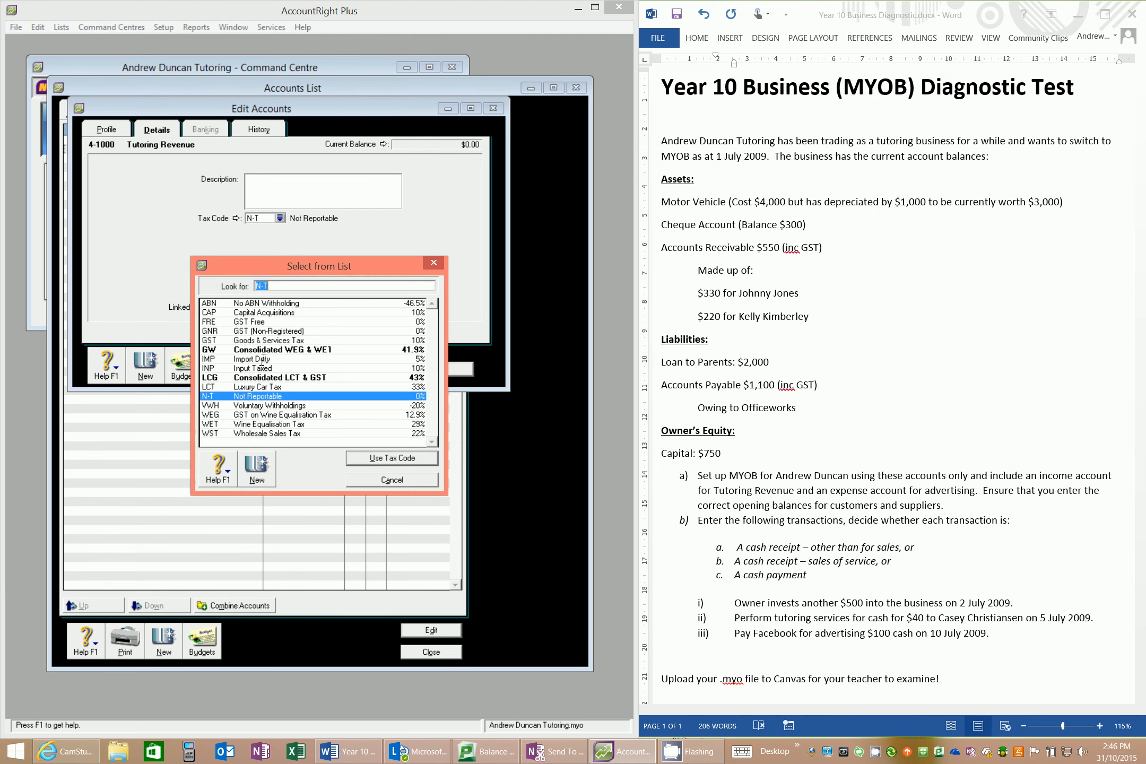
click(264, 340)
click(390, 457)
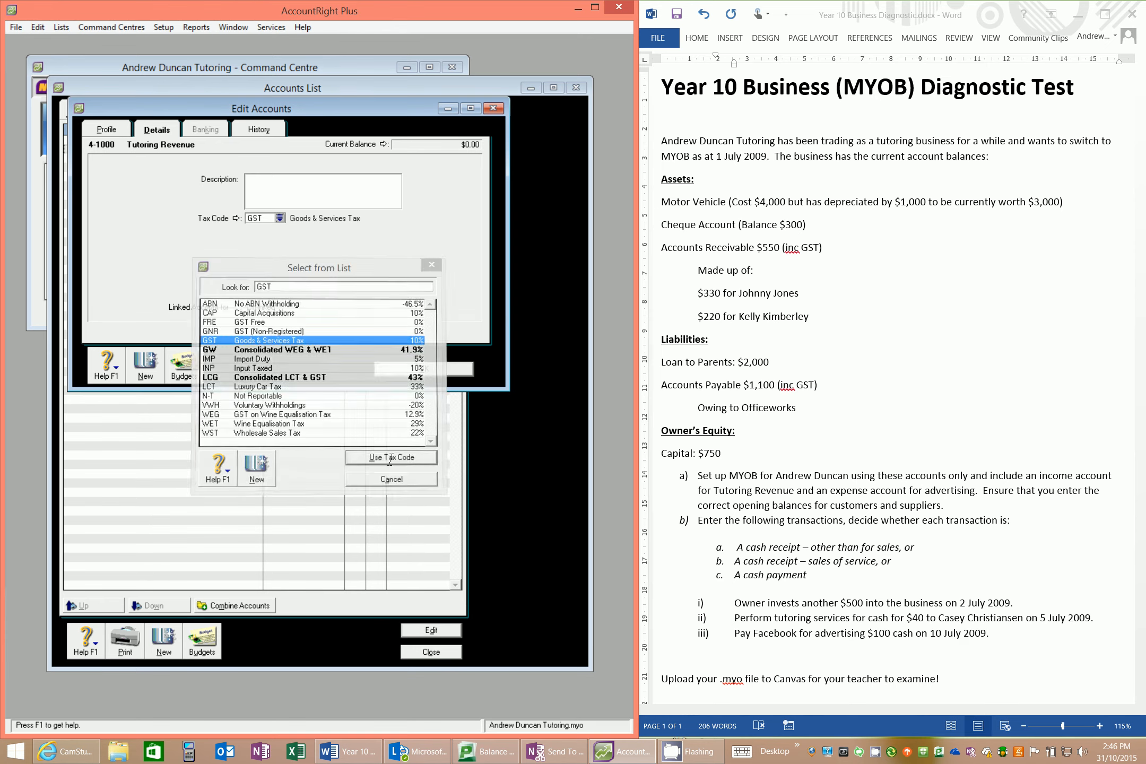
click(424, 370)
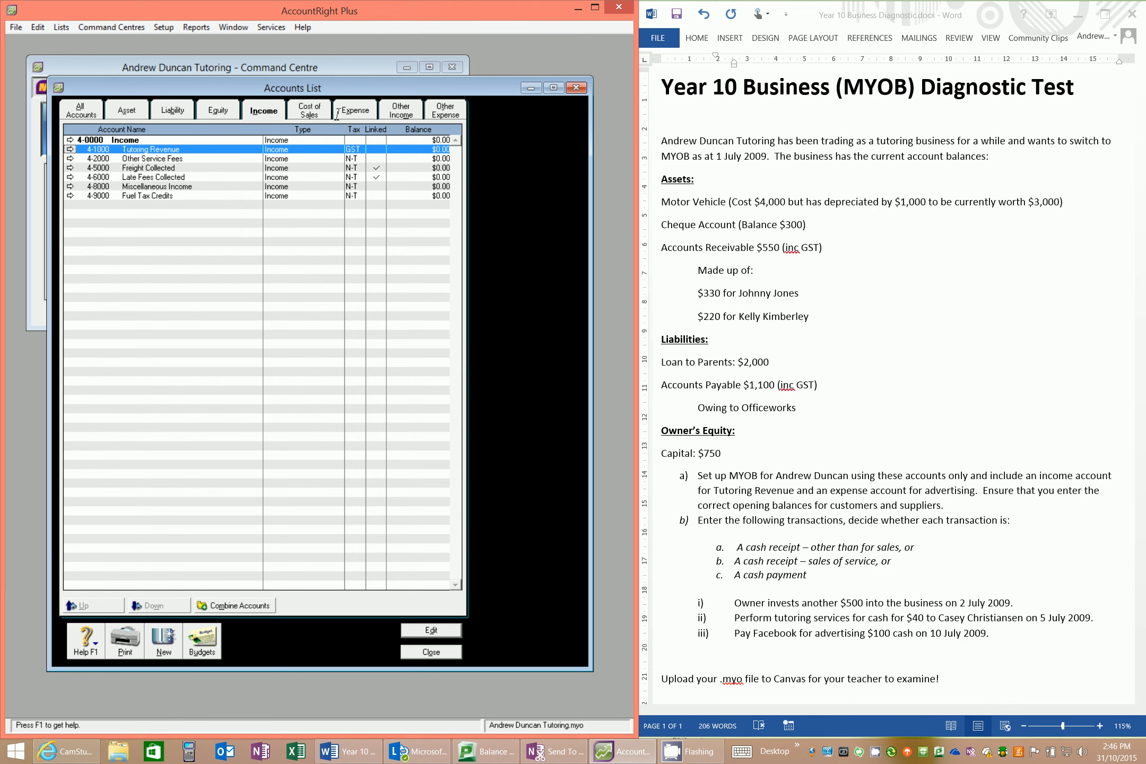
- Set the Advertising expense account's tax code to GST (Goods & Services Tax) and save the account
click(353, 111)
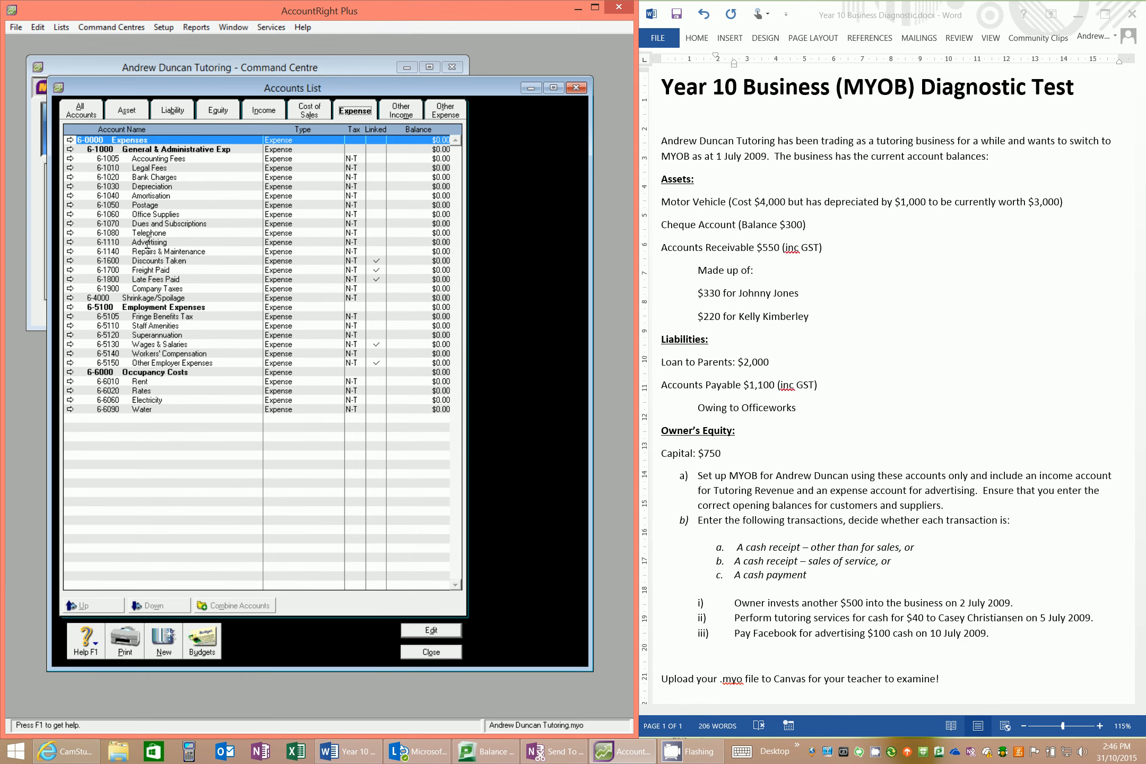
click(147, 243)
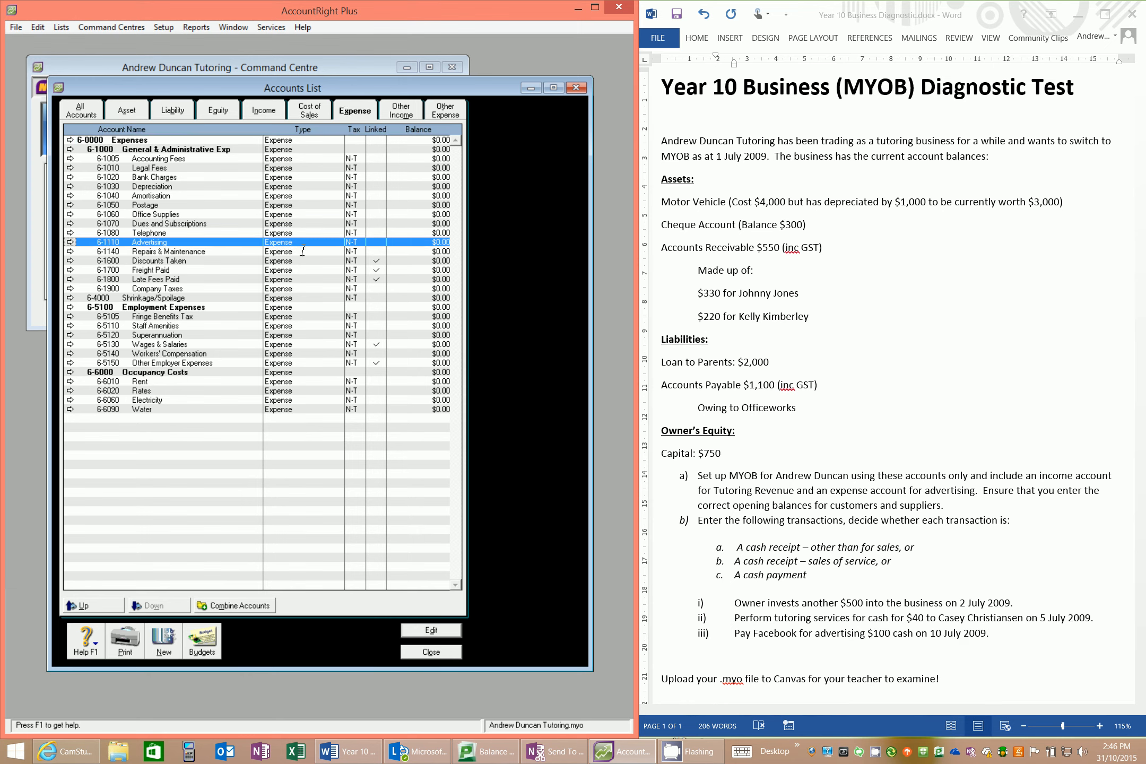
click(72, 242)
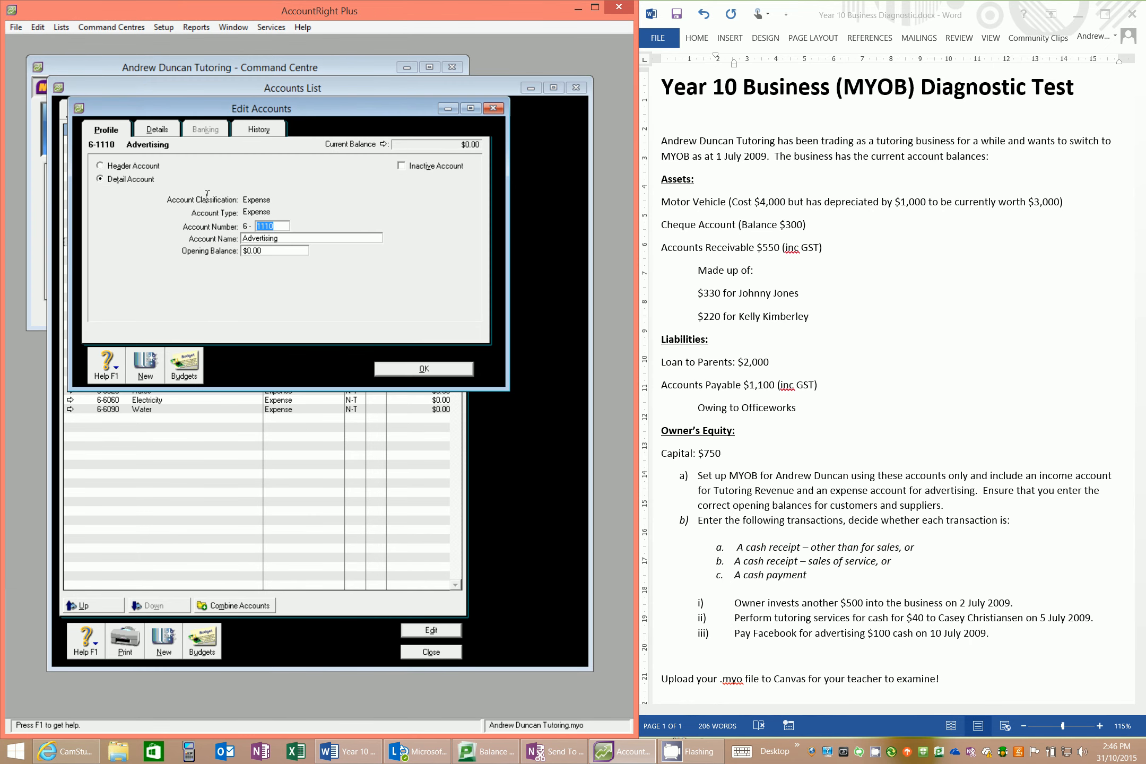
click(157, 126)
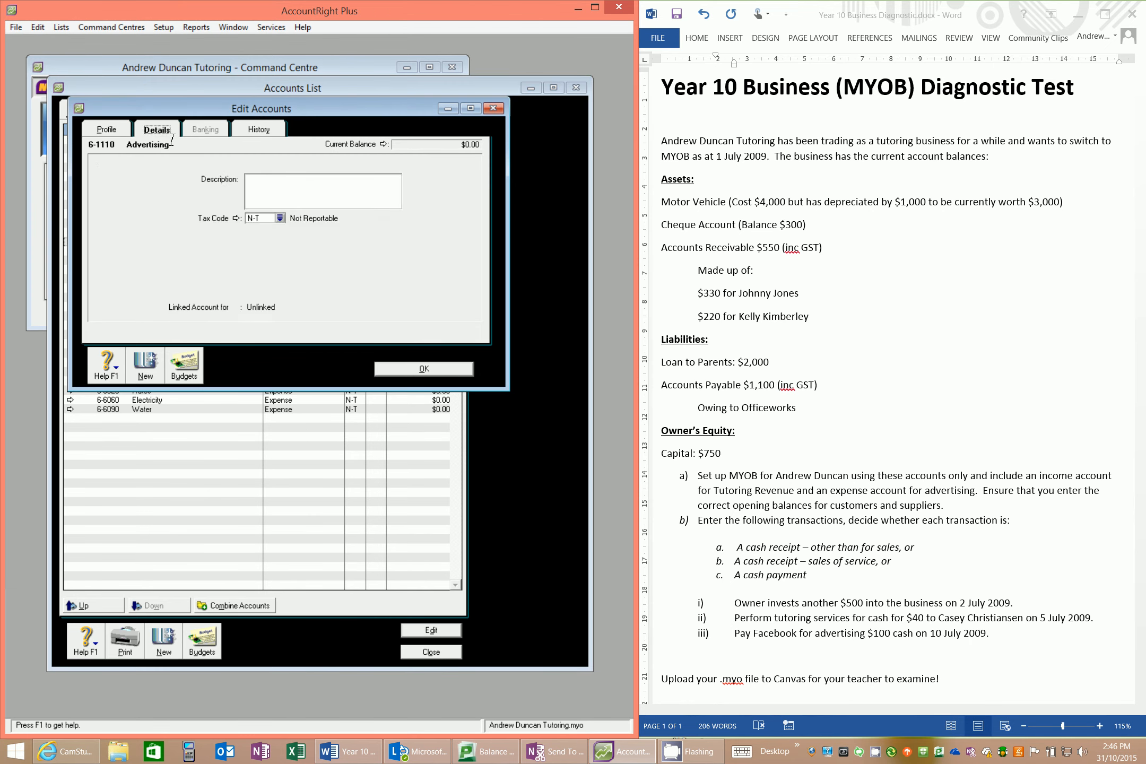
click(280, 218)
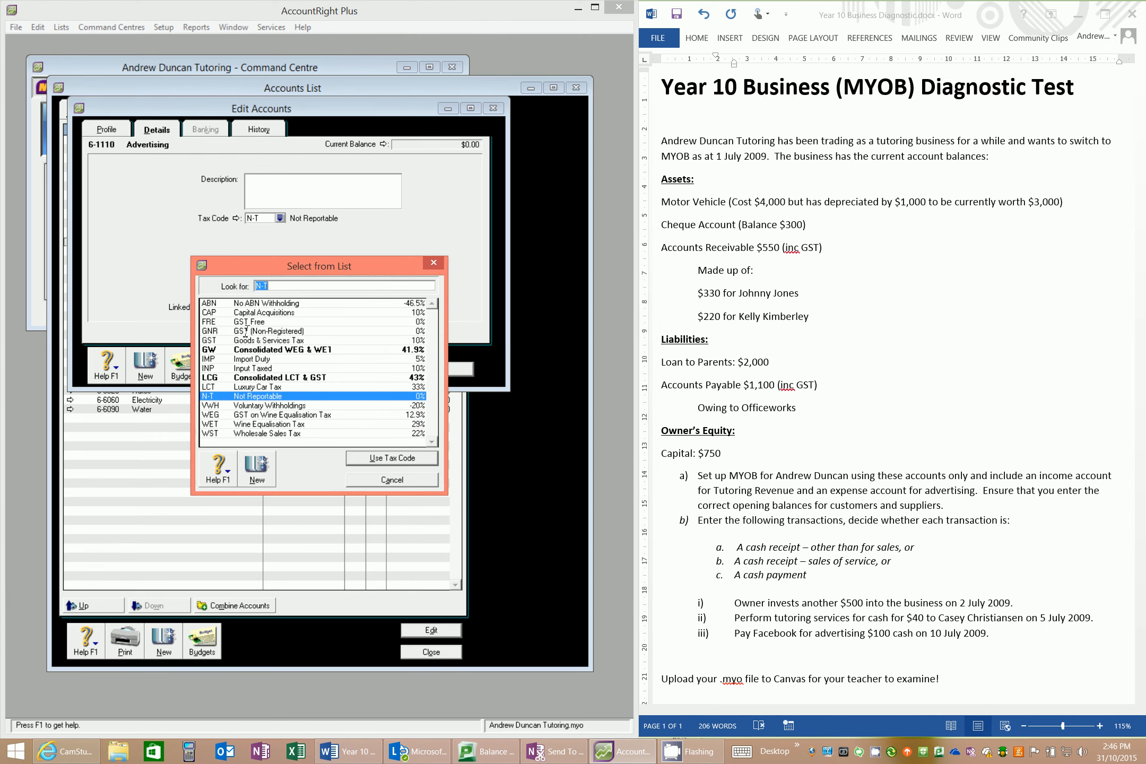
click(253, 340)
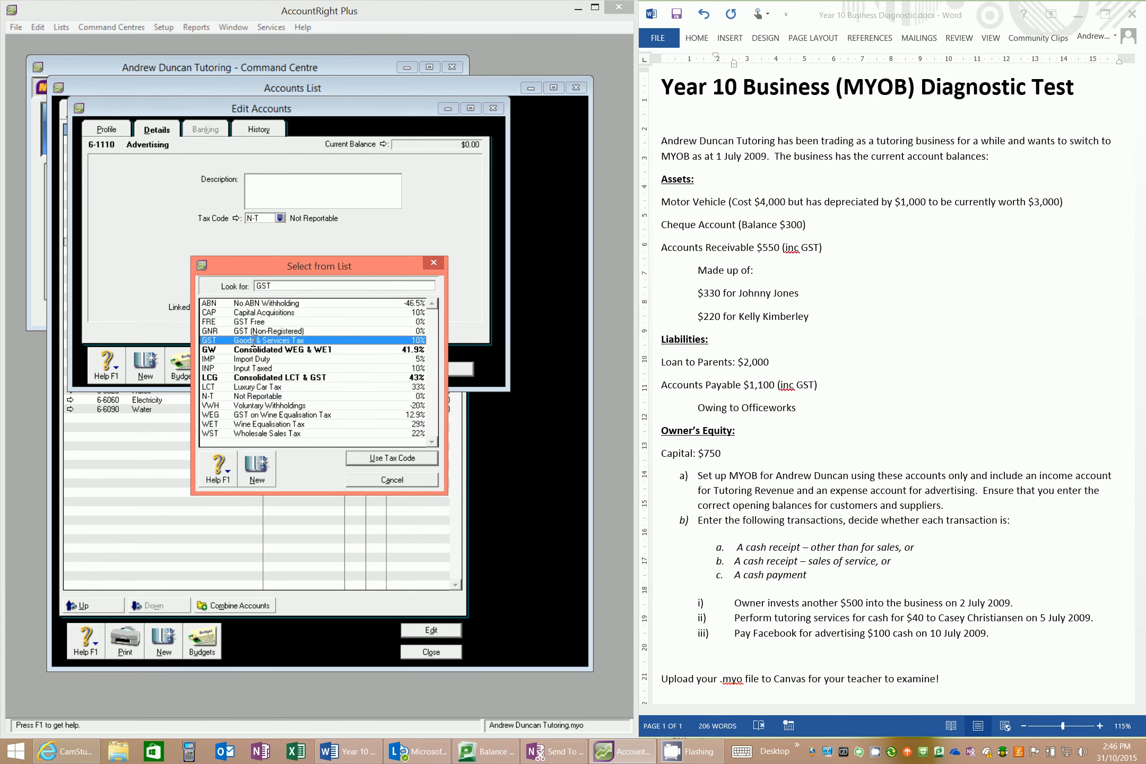
click(391, 457)
click(405, 369)
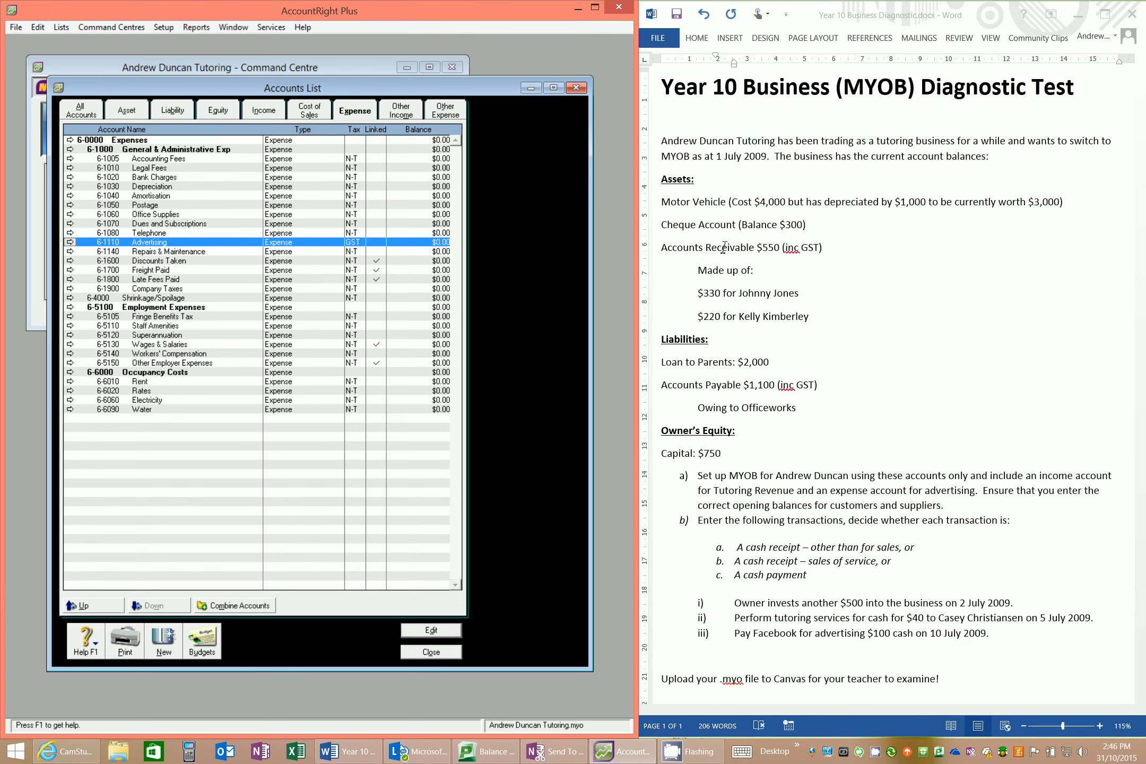
key(ctrl+7)
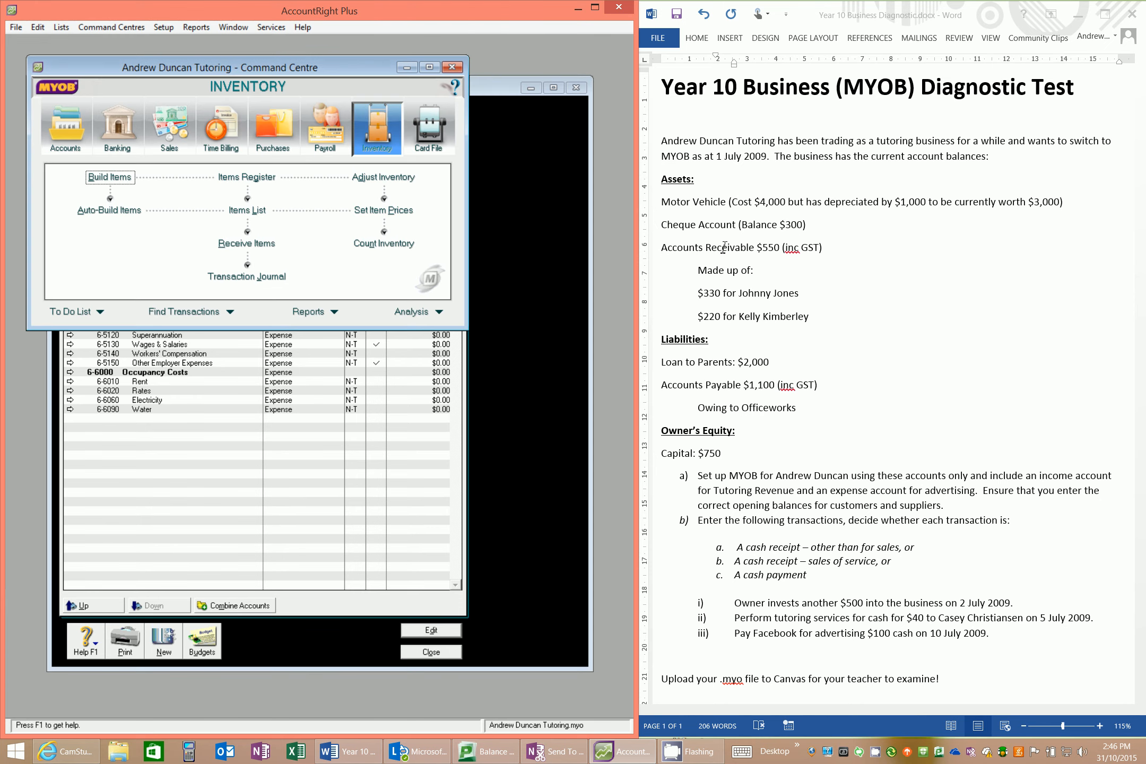
click(707, 753)
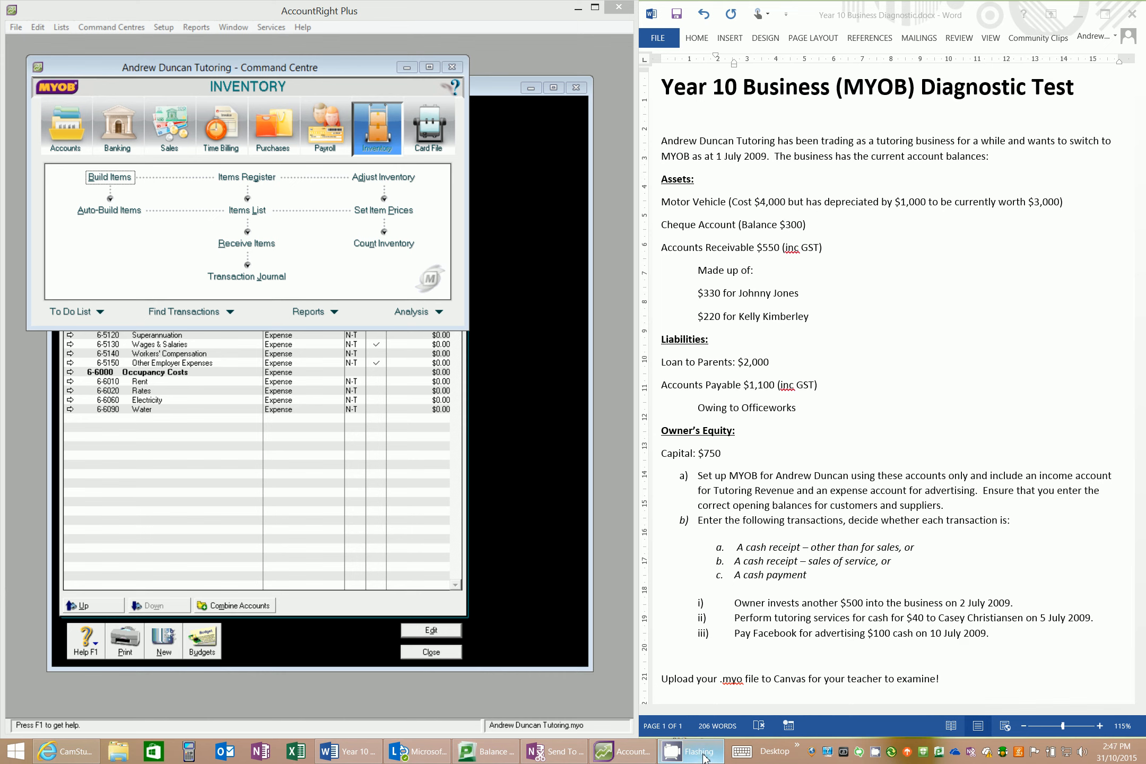
right_click(703, 754)
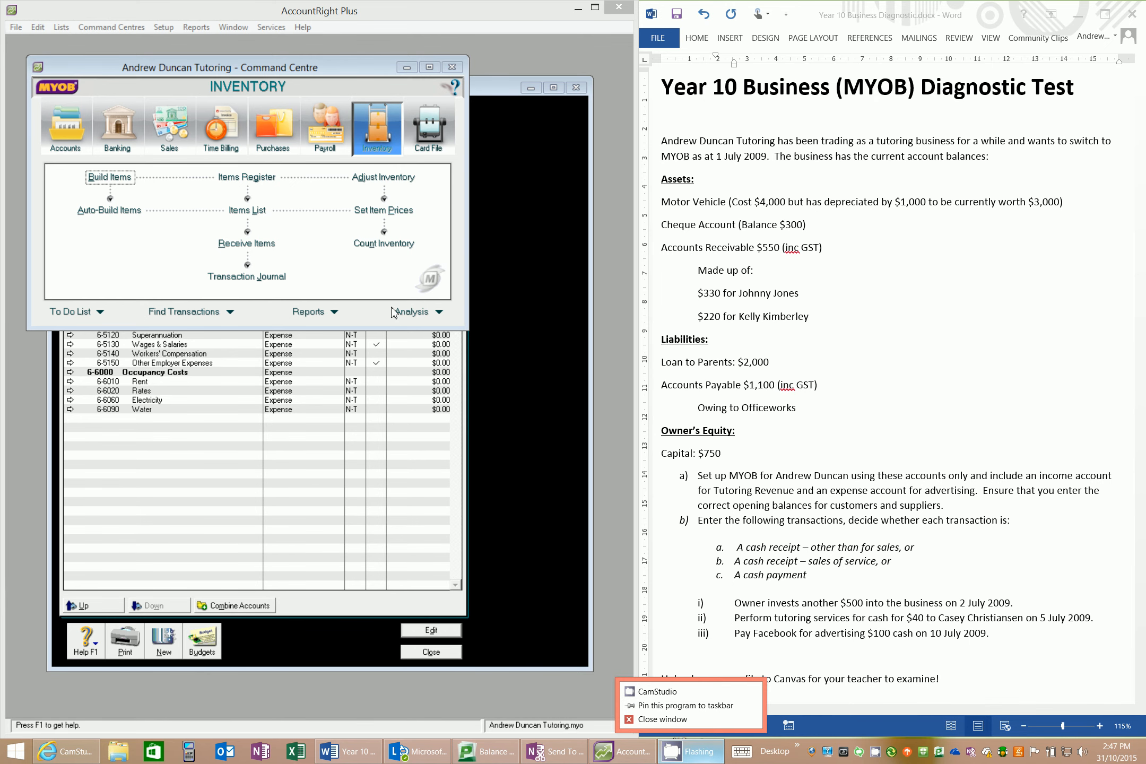
click(398, 381)
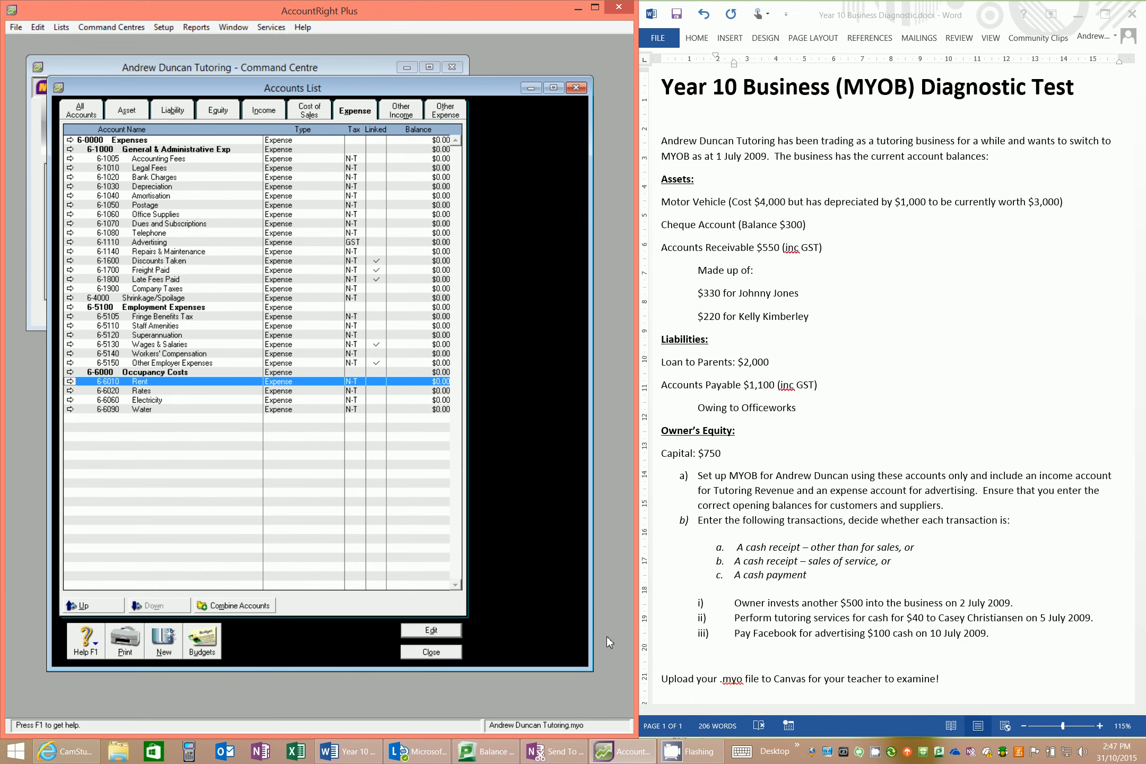
click(703, 753)
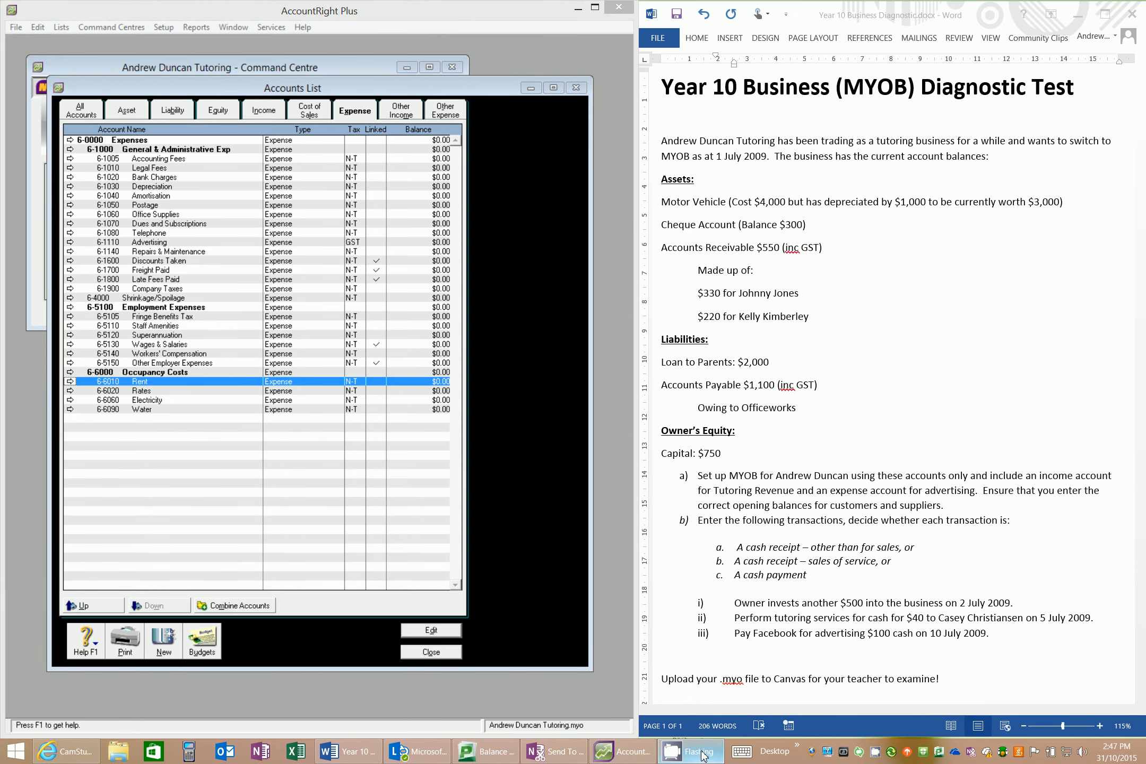
mouse_move(703, 754)
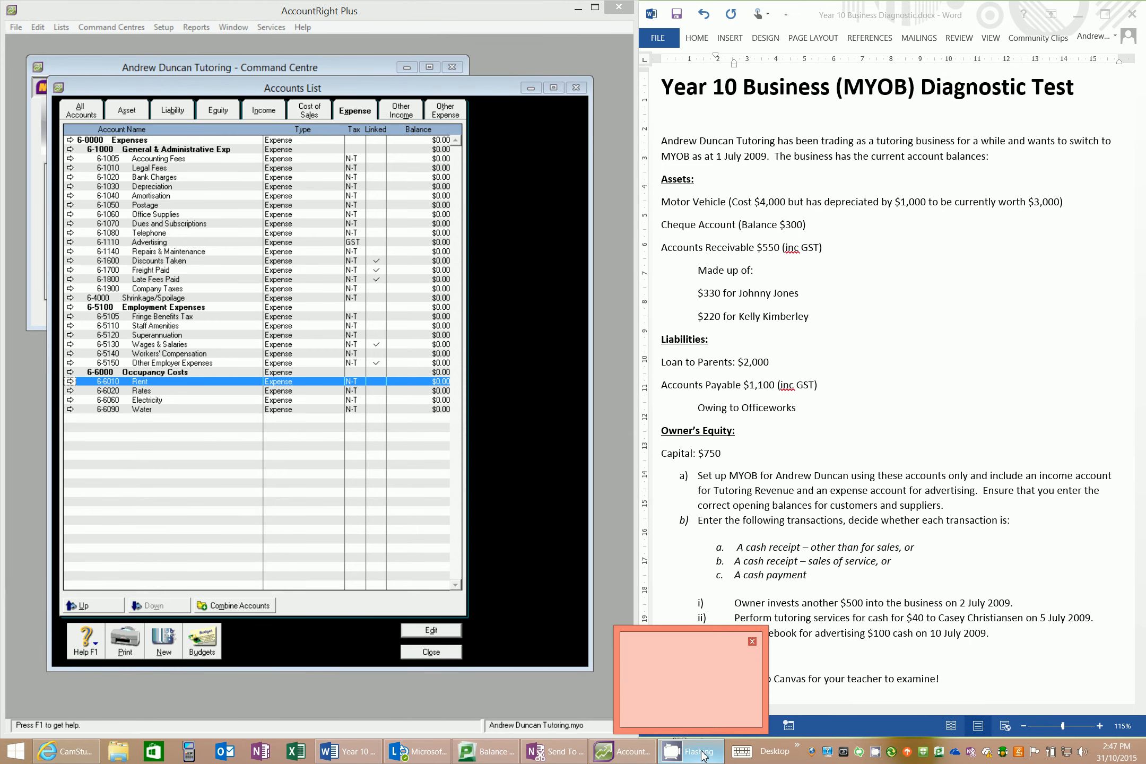
key(alt+Tab)
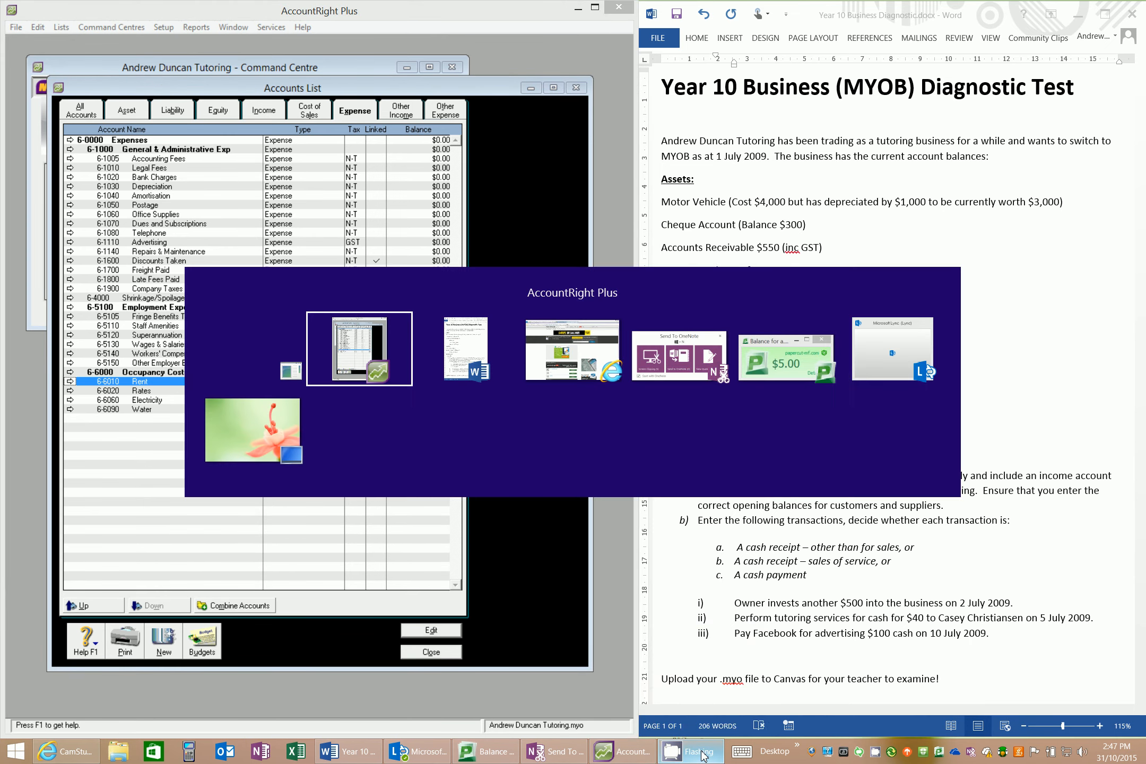
key(alt+shift+Tab)
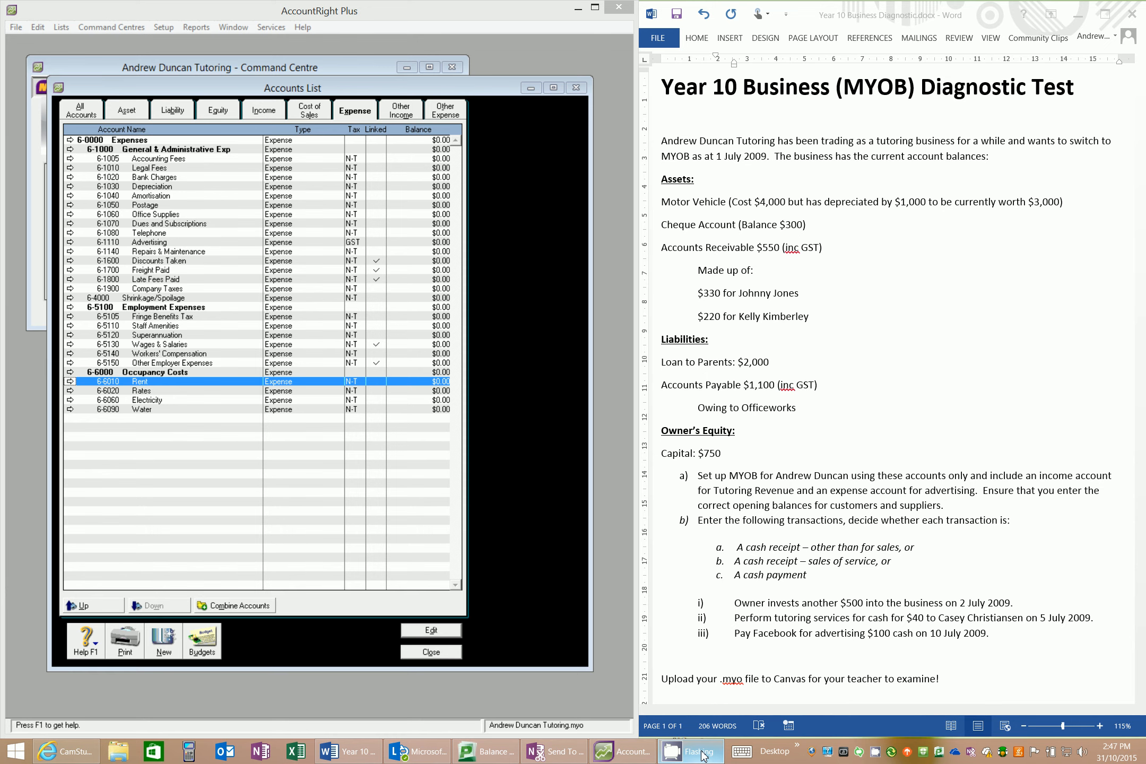